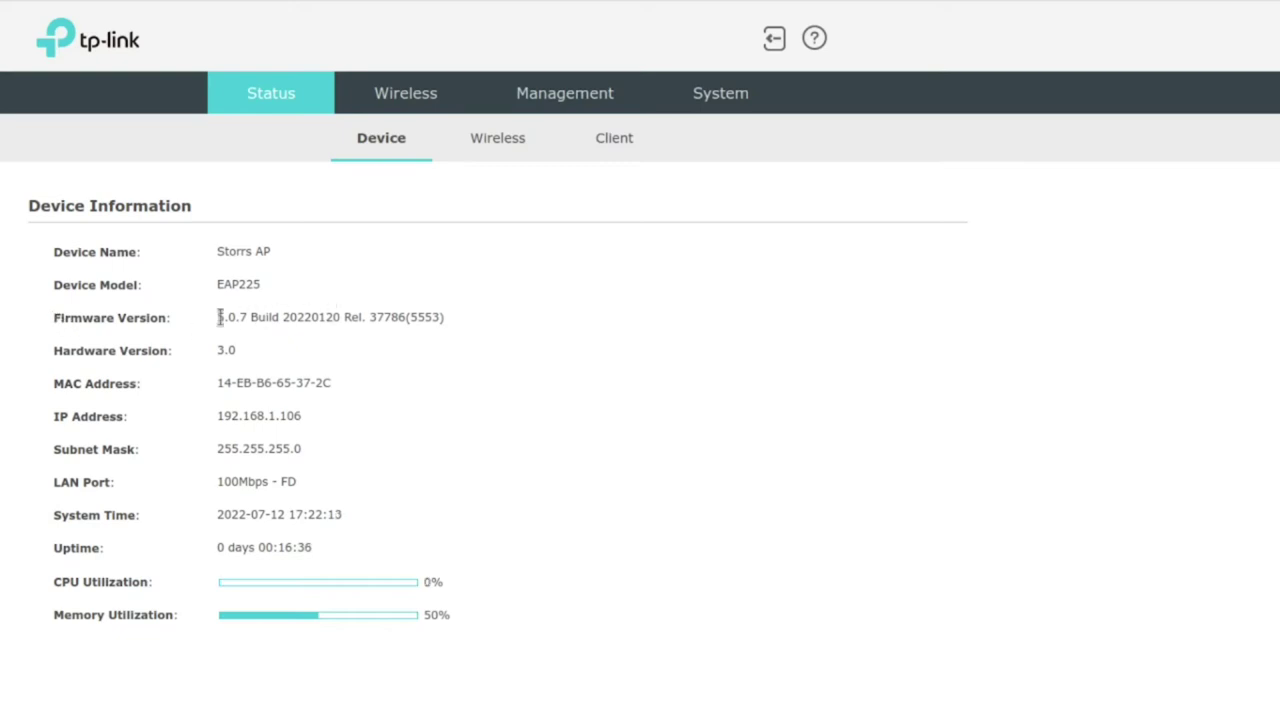
# Compare the access point's firmware version with the firmware releases listed on TP-Link's EAP225 V4 download page
pyautogui.tripleClick(315, 320)
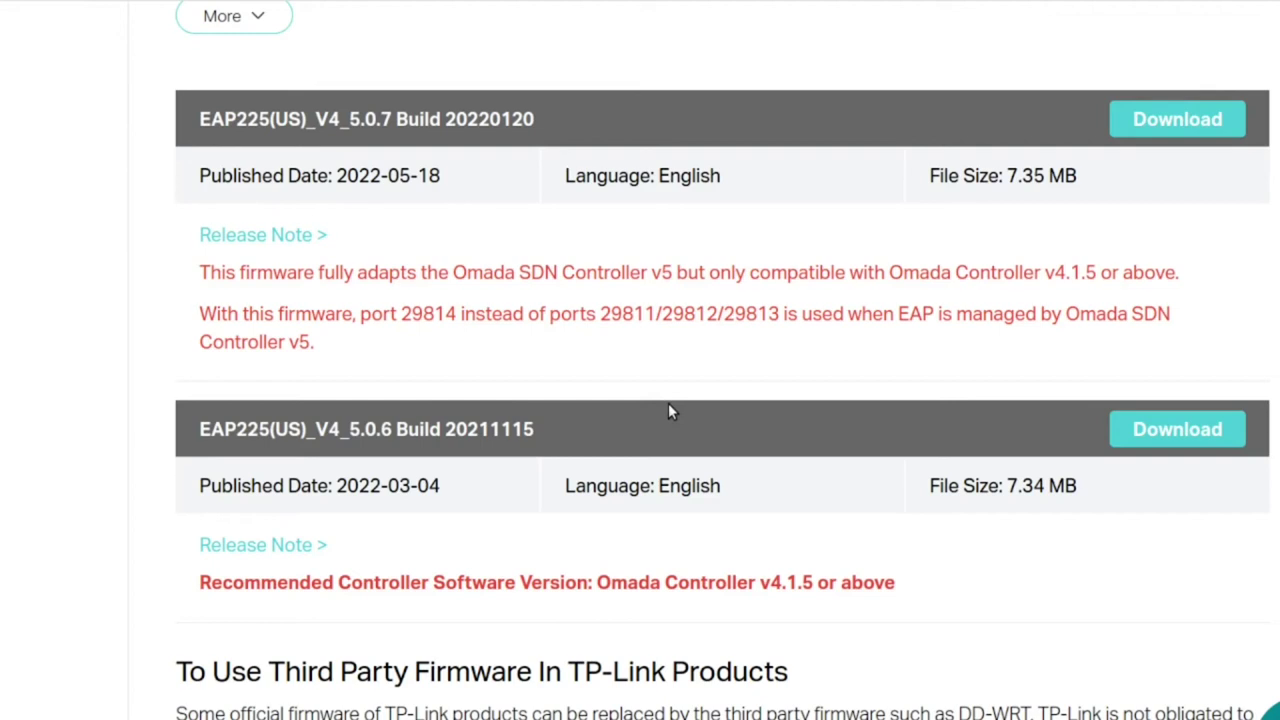
pyautogui.scroll(5, 670, 405)
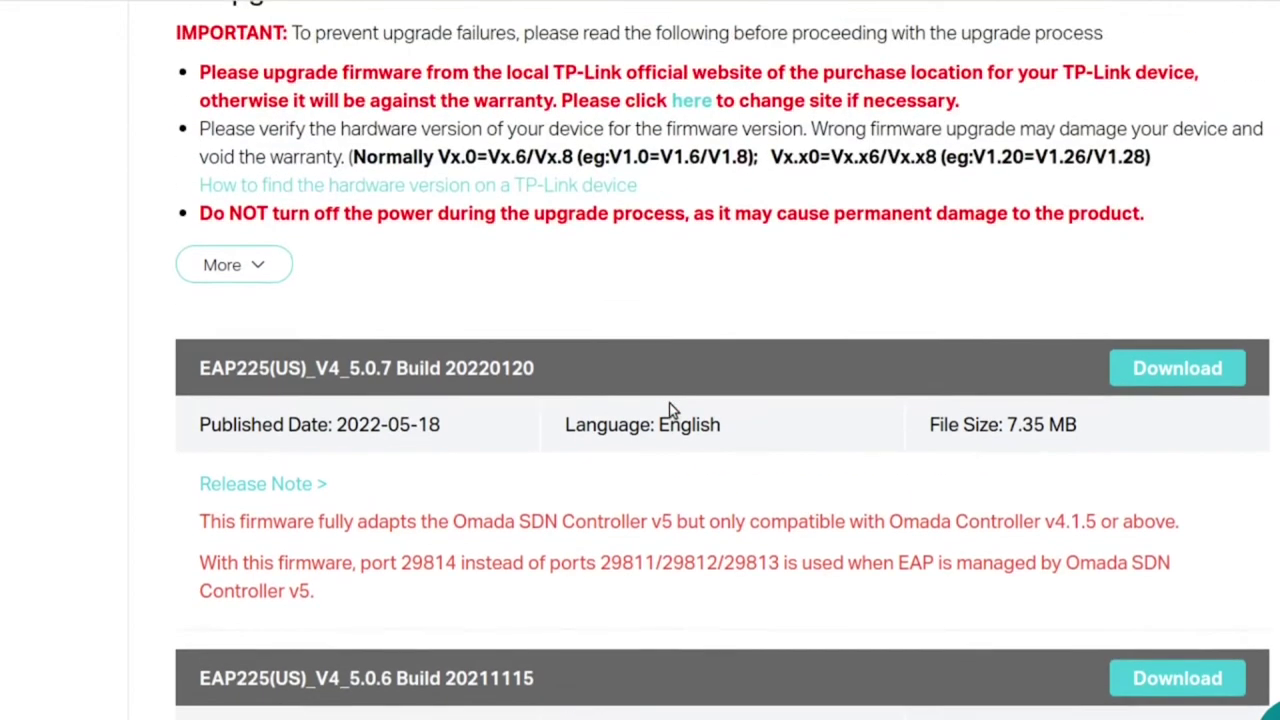
pyautogui.scroll(7, 670, 405)
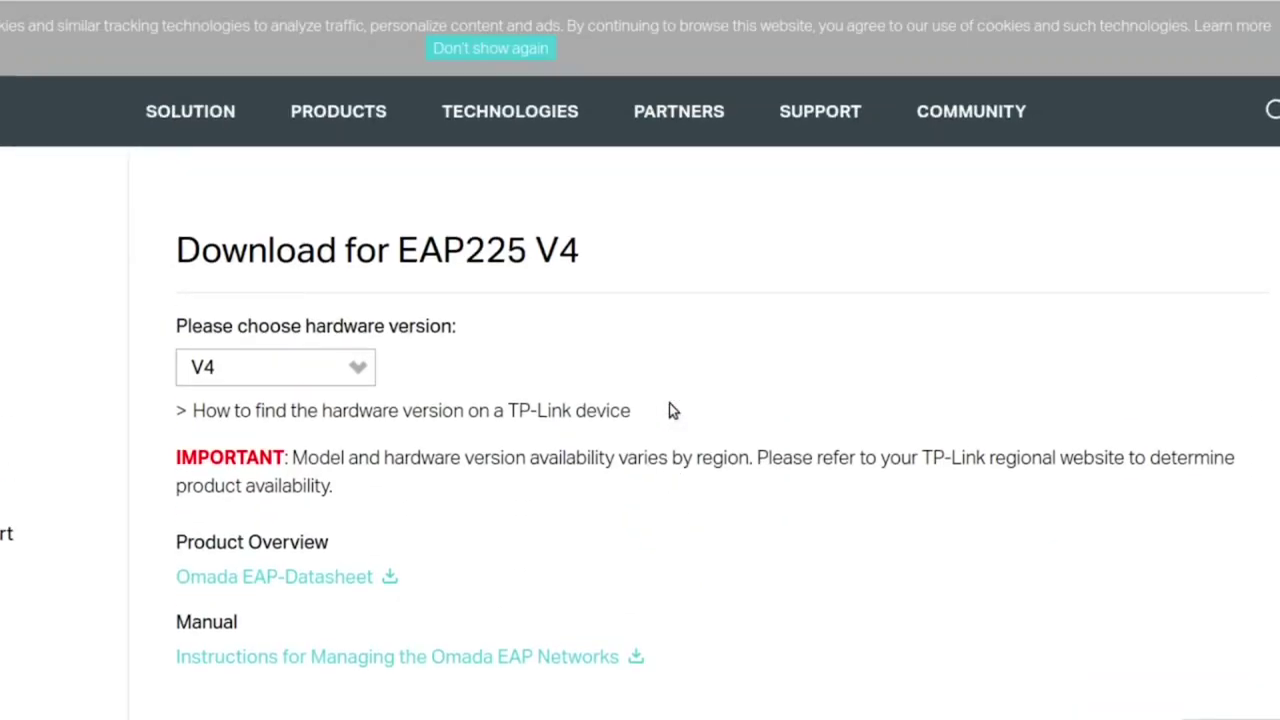
pyautogui.scroll(-3, 623, 354)
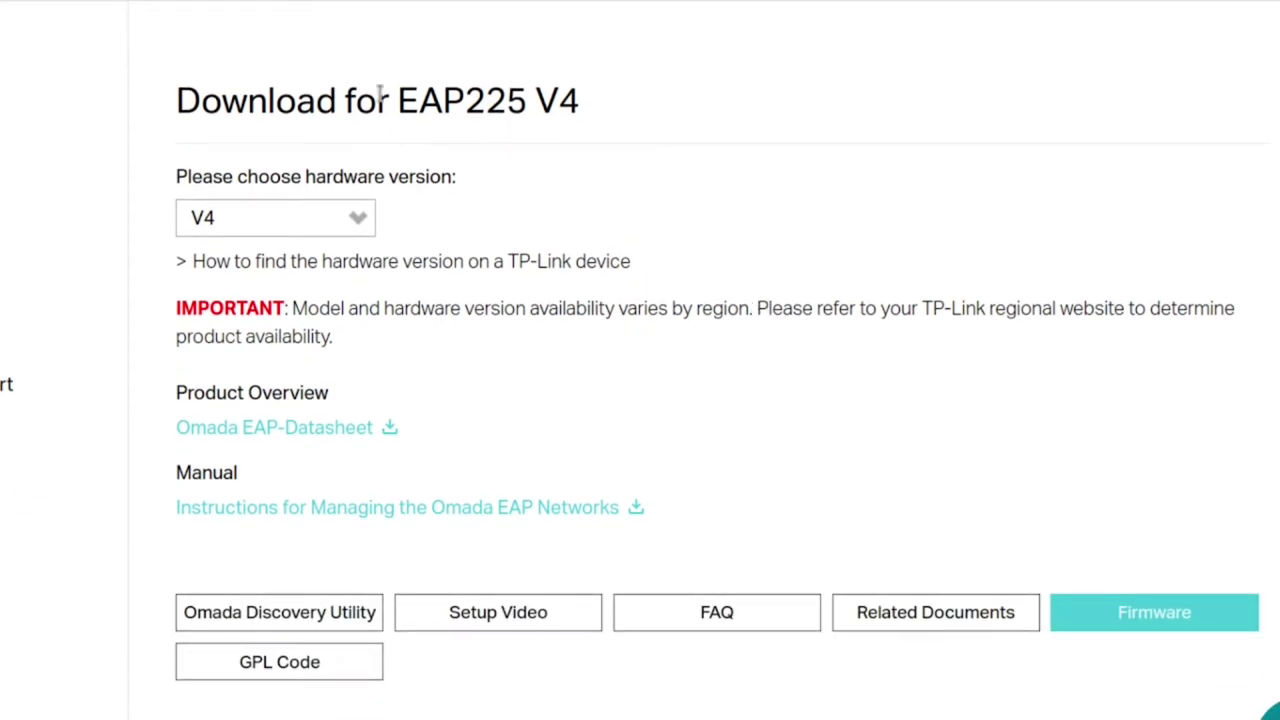
pyautogui.scroll(-3, 637, 266)
pyautogui.scroll(2, 705, 296)
pyautogui.scroll(-19, 1150, 582)
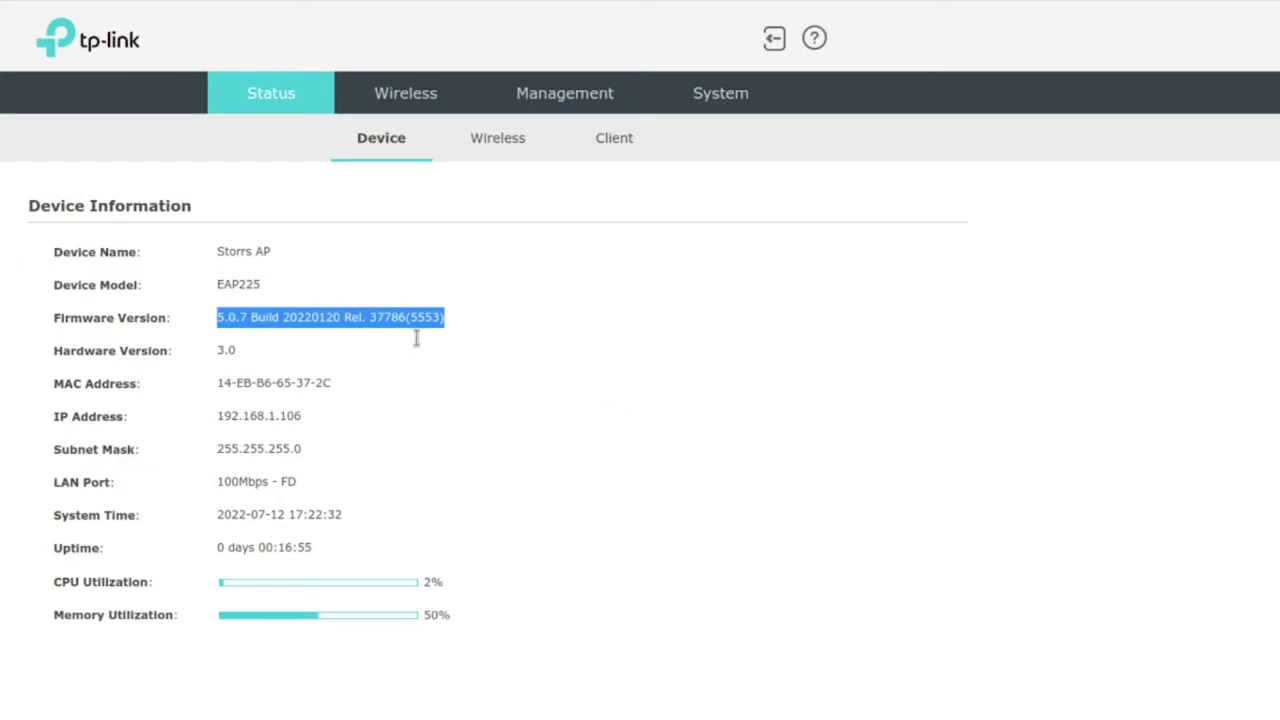
pyautogui.click(414, 320)
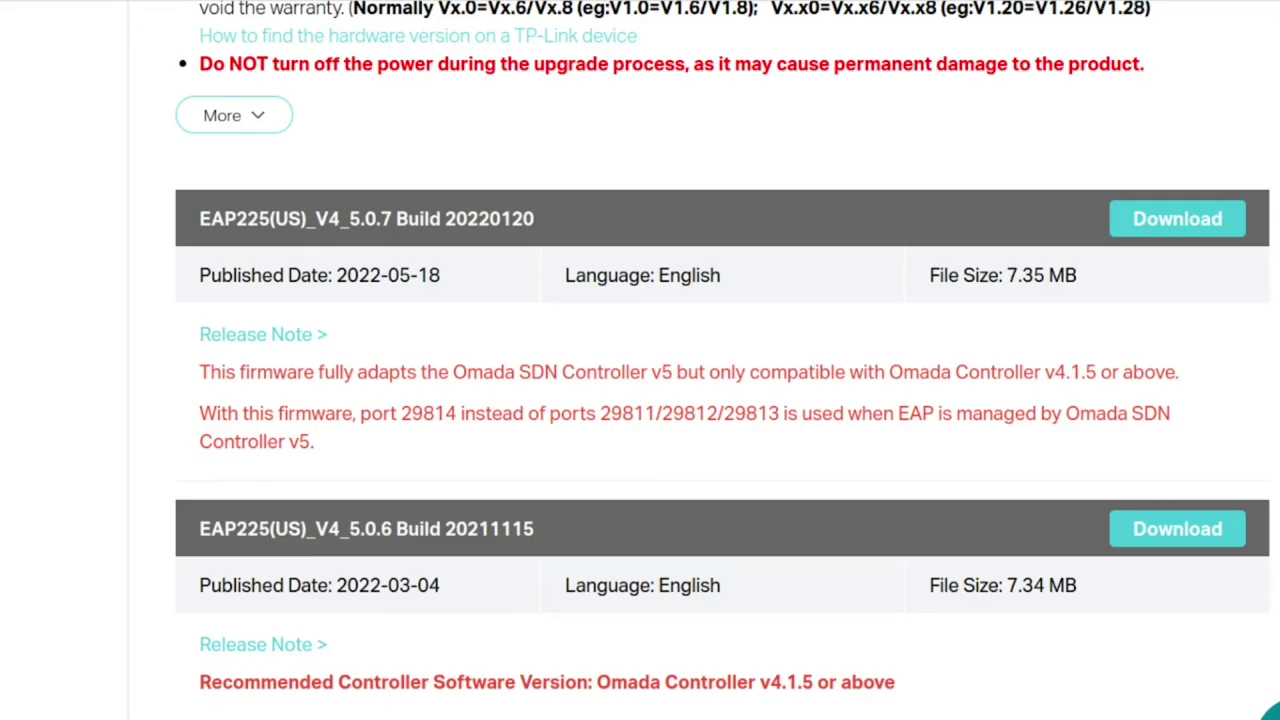
pyautogui.moveTo(195, 220); pyautogui.dragTo(576, 217)
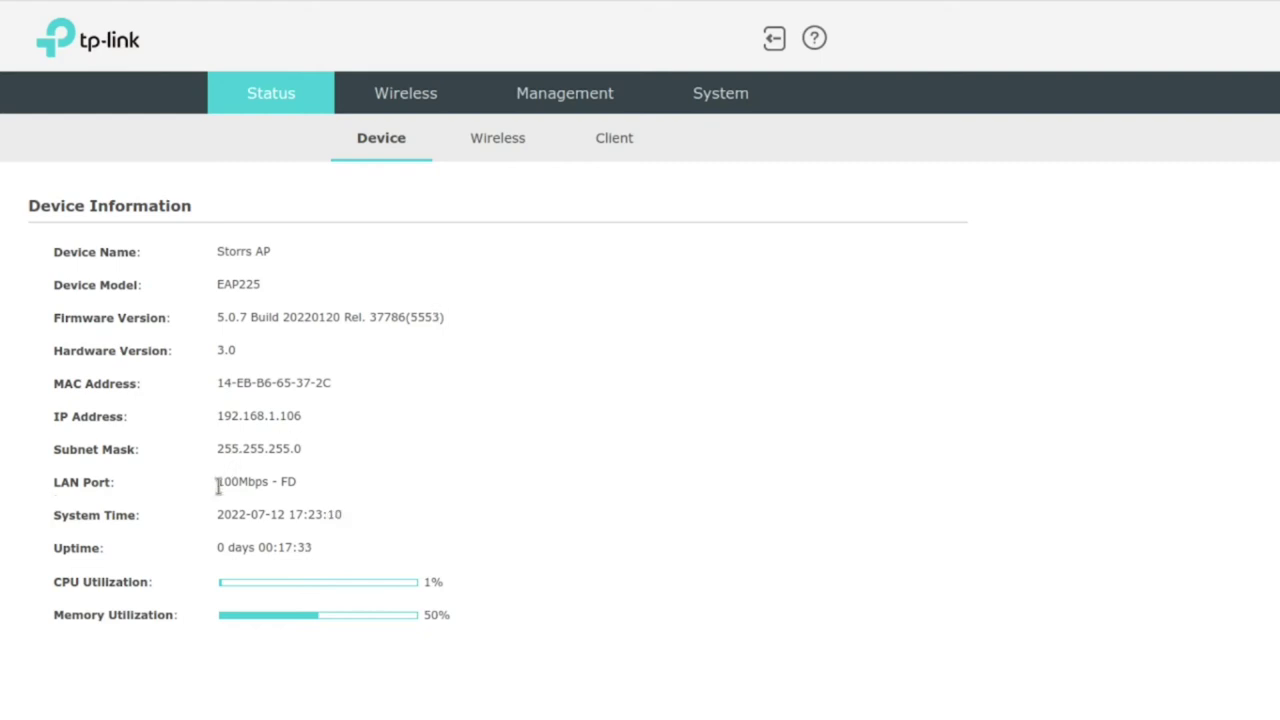
# Check the LAN port link speed in the access point's device information
pyautogui.moveTo(217, 483); pyautogui.dragTo(270, 484)
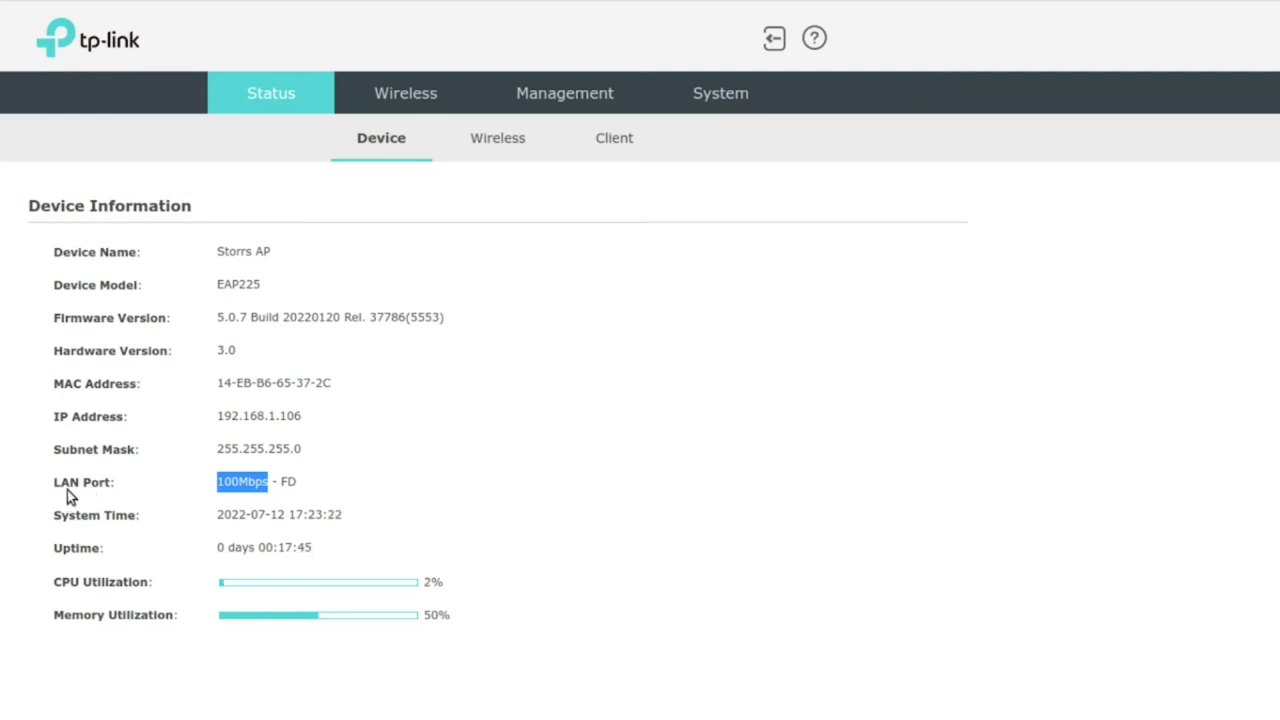
pyautogui.click(206, 476)
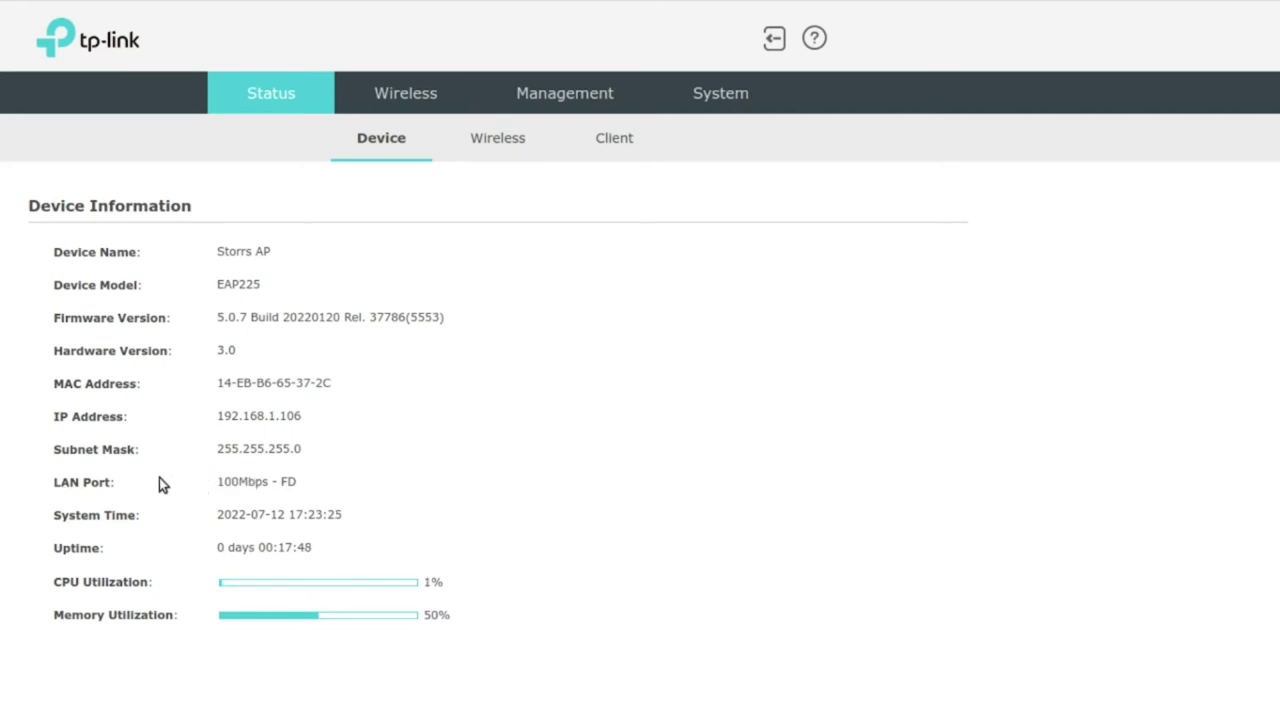
pyautogui.moveTo(209, 481); pyautogui.dragTo(268, 490)
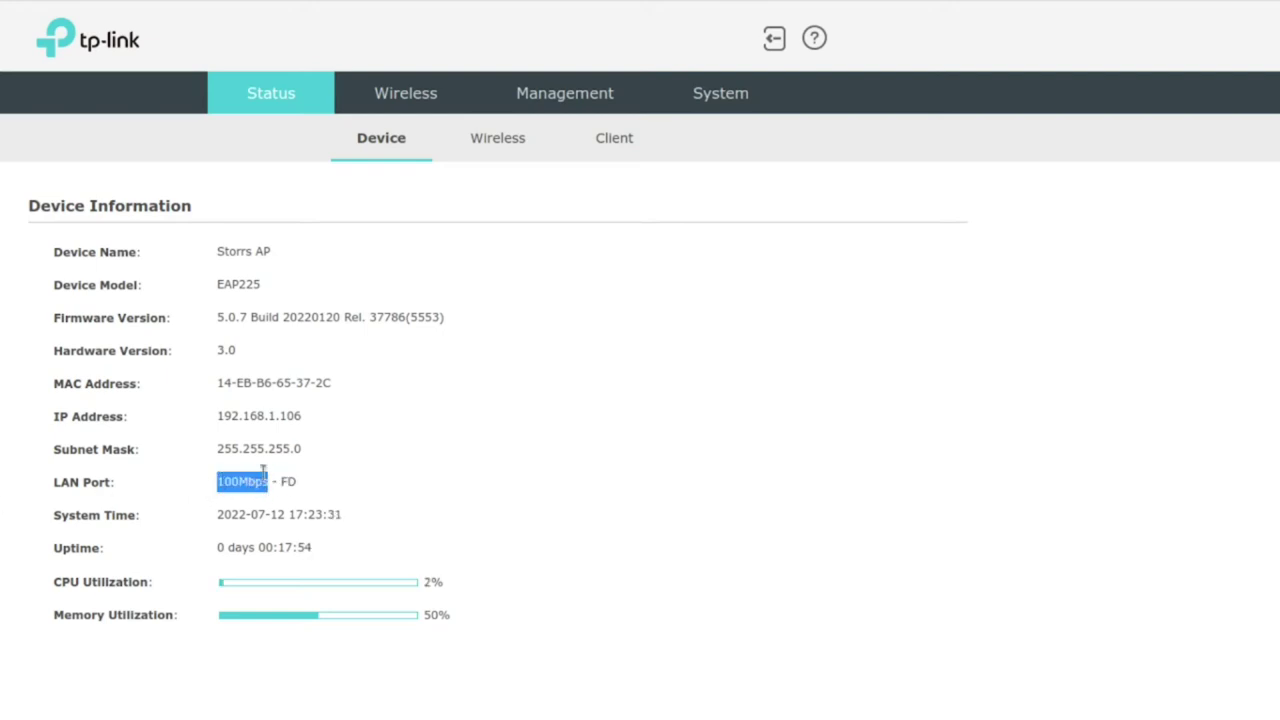
pyautogui.click(284, 472)
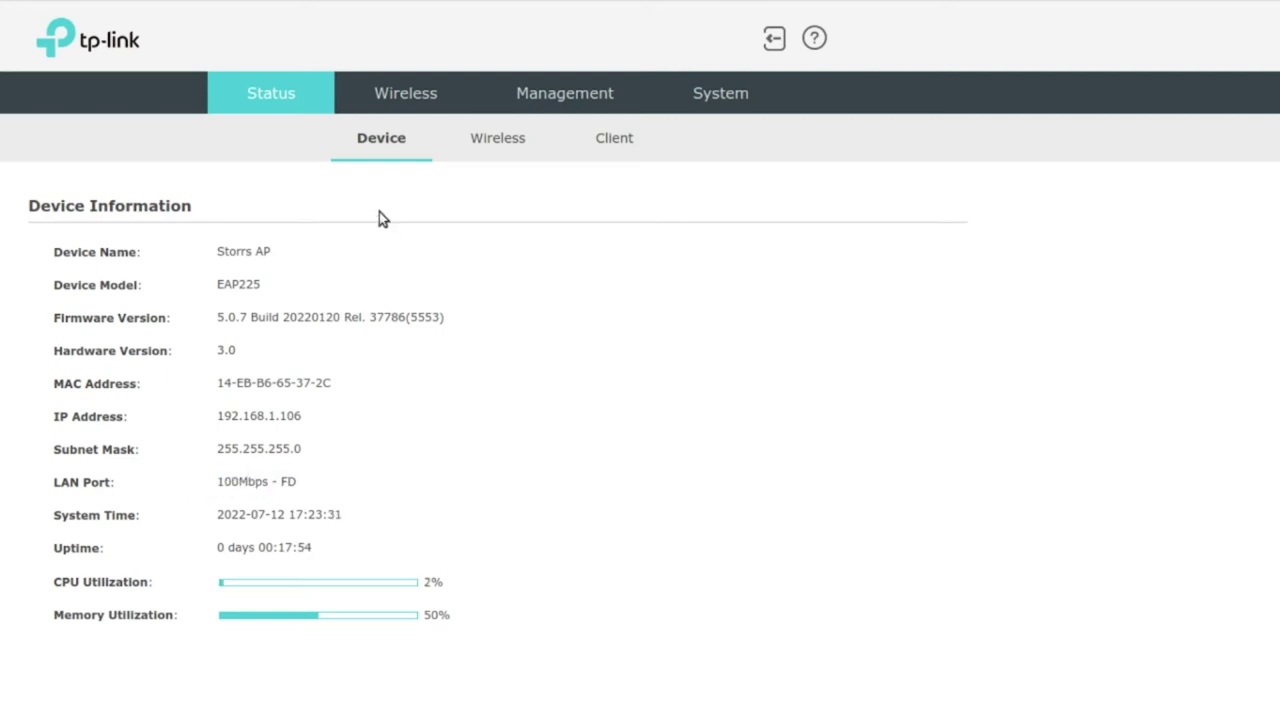
# Open the wireless status page and review the SSID list, radio settings and traffic sections
pyautogui.click(496, 156)
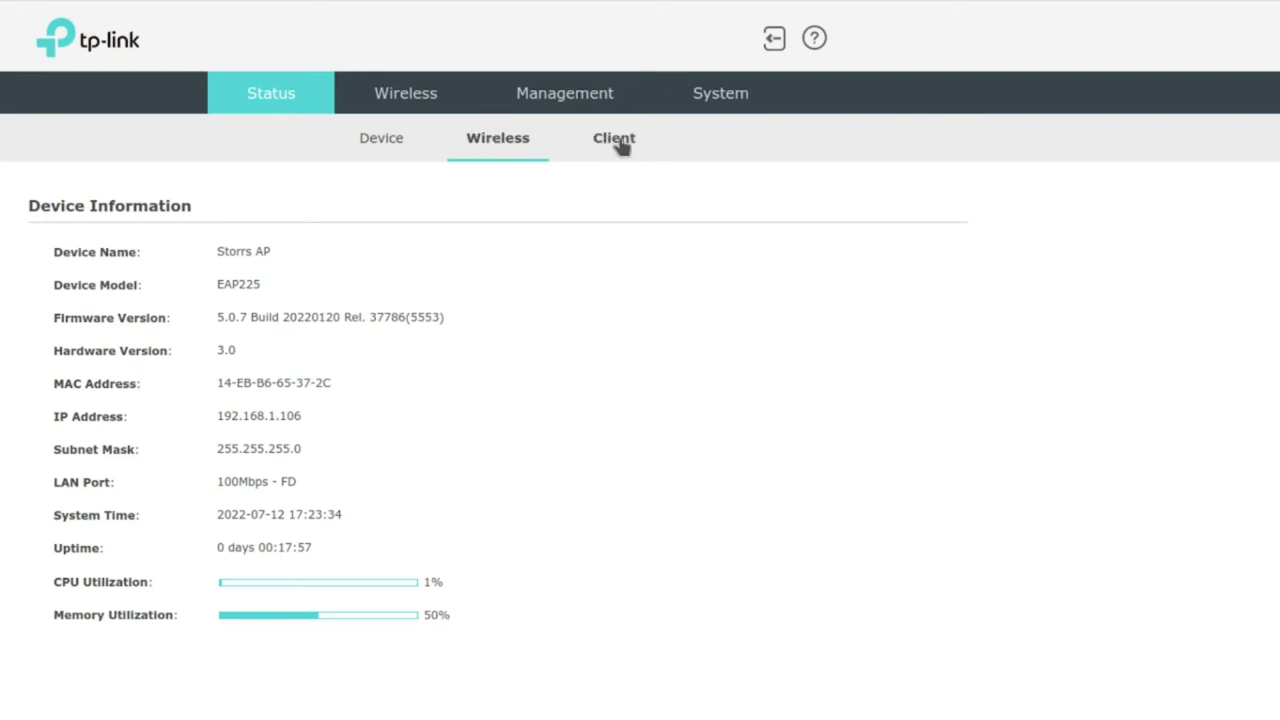
pyautogui.click(510, 143)
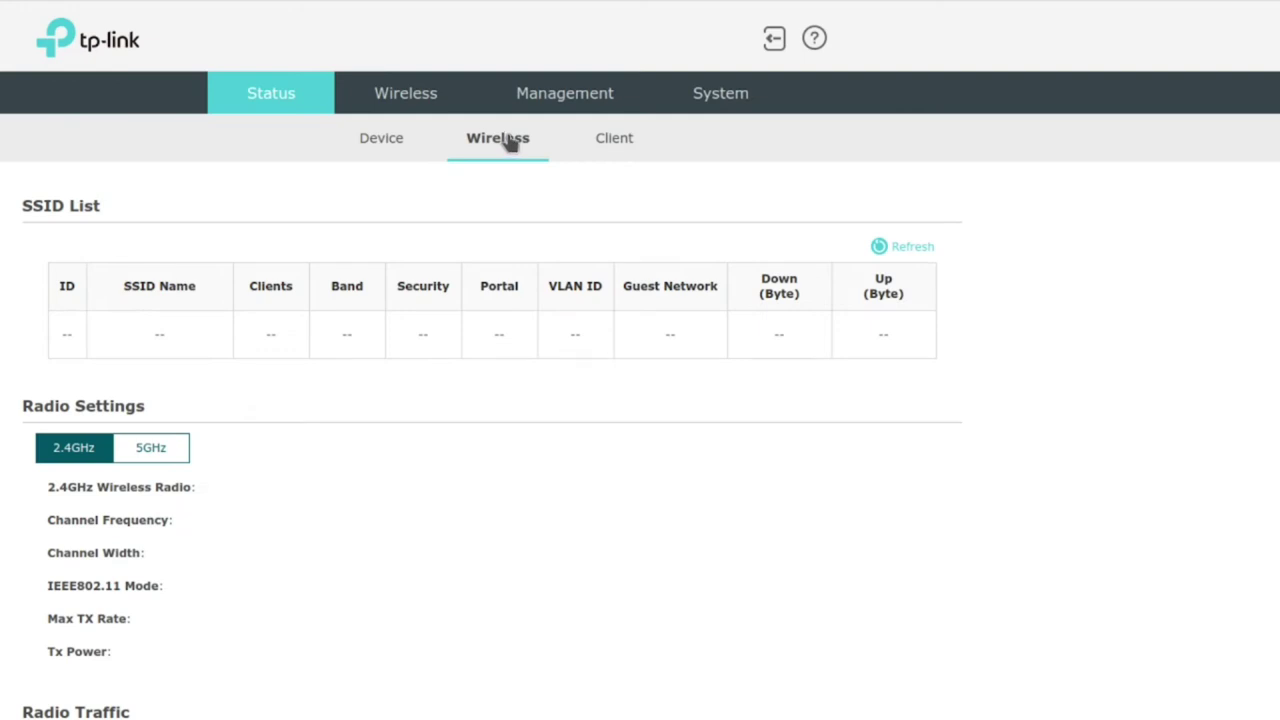
pyautogui.scroll(-3, 328, 358)
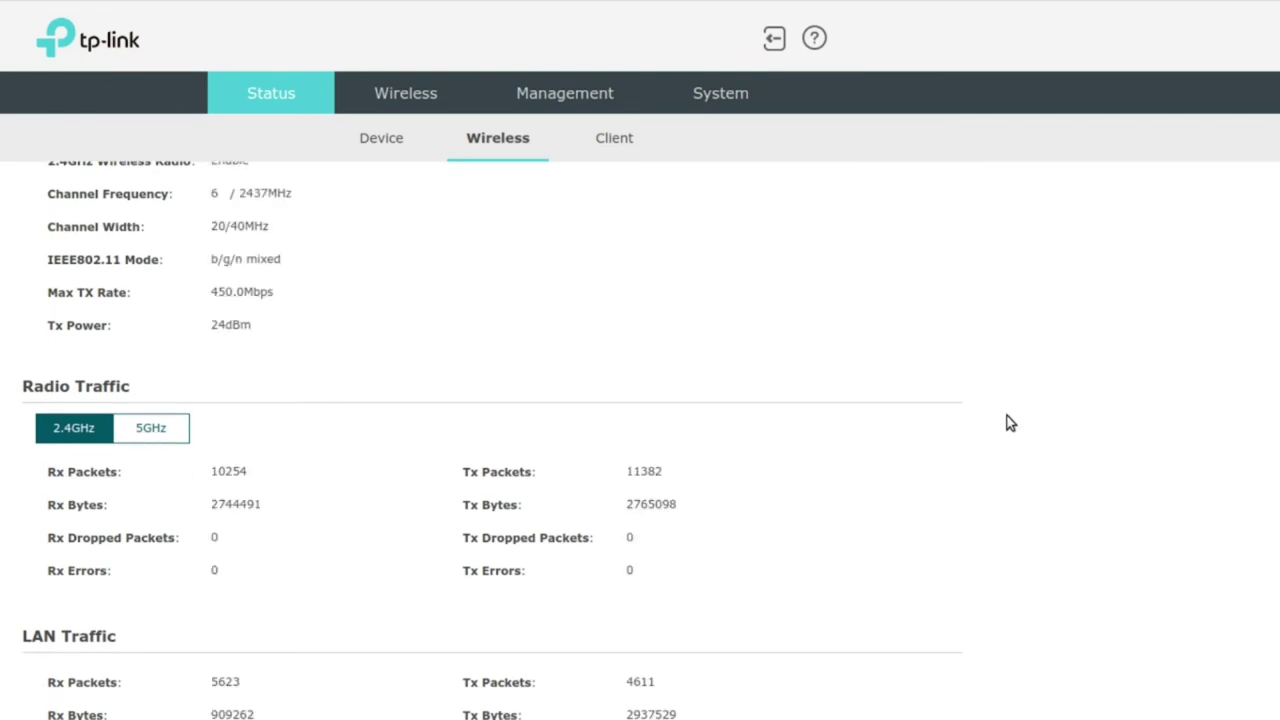
pyautogui.scroll(-1, 770, 400)
pyautogui.scroll(-2, 766, 414)
pyautogui.scroll(1, 766, 414)
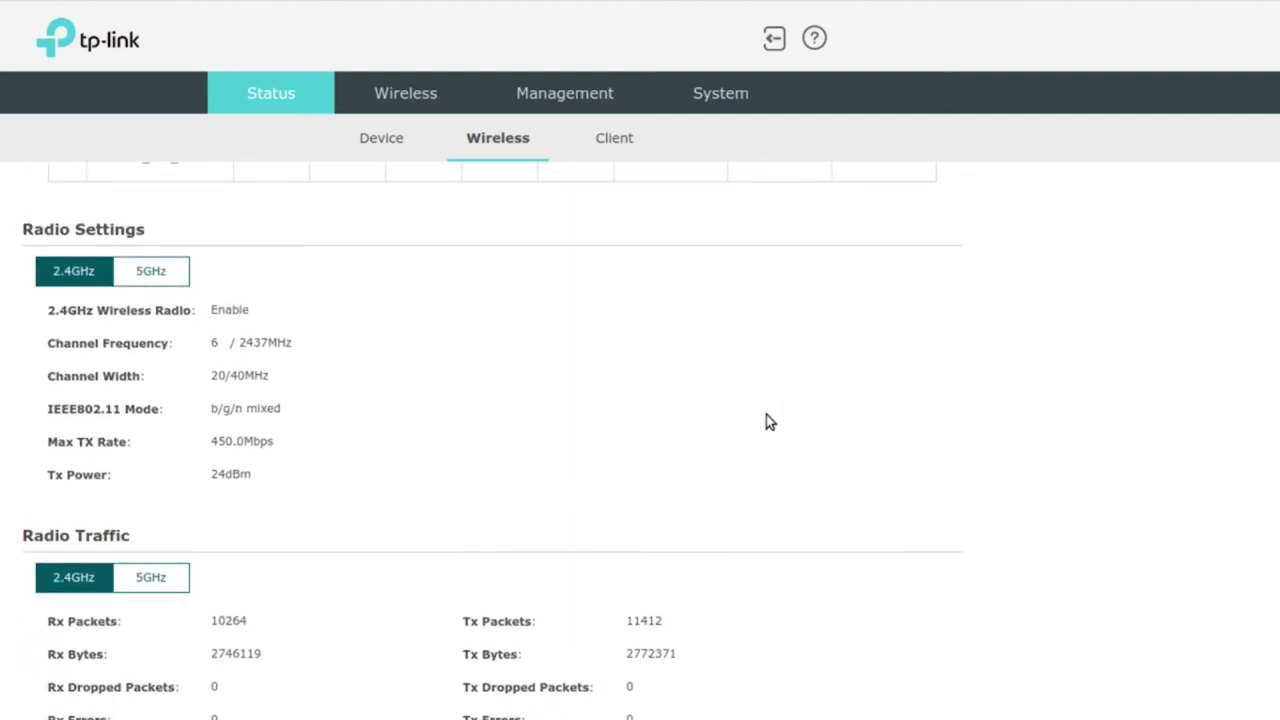
pyautogui.scroll(-1, 766, 420)
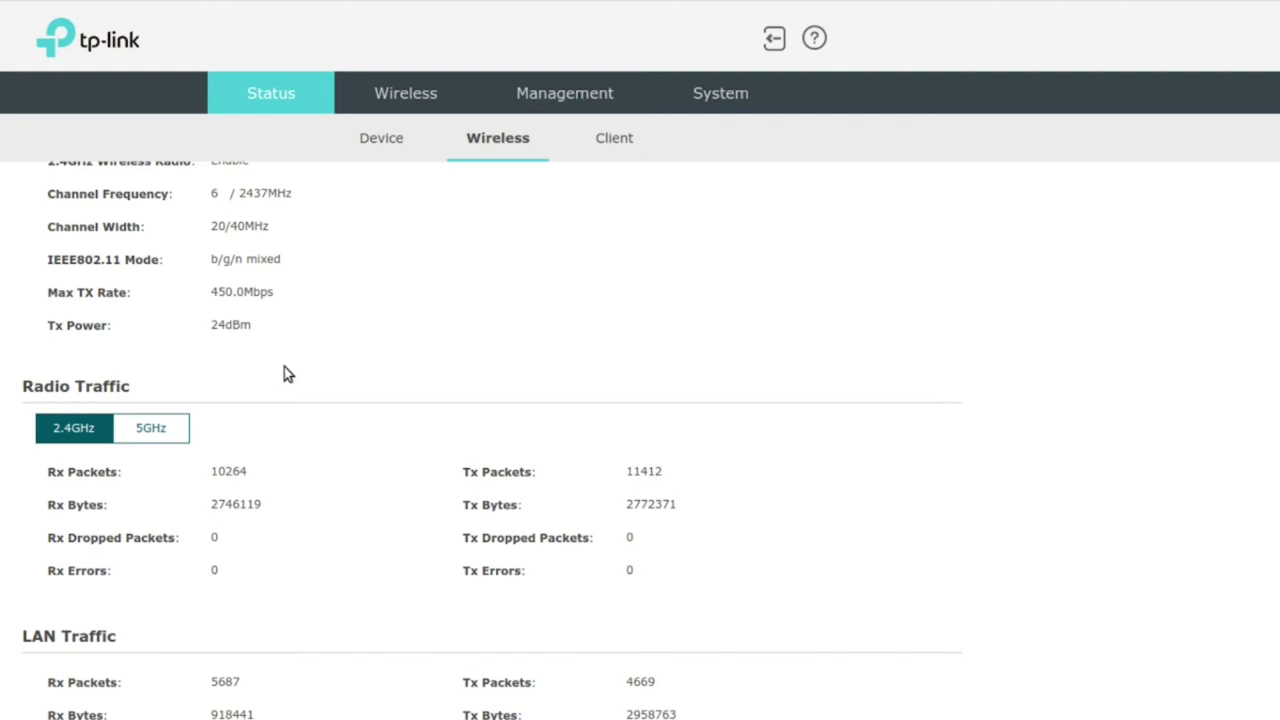
# Compare the radio traffic statistics of the 5GHz and 2.4GHz bands, ending on 2.4GHz
pyautogui.click(148, 432)
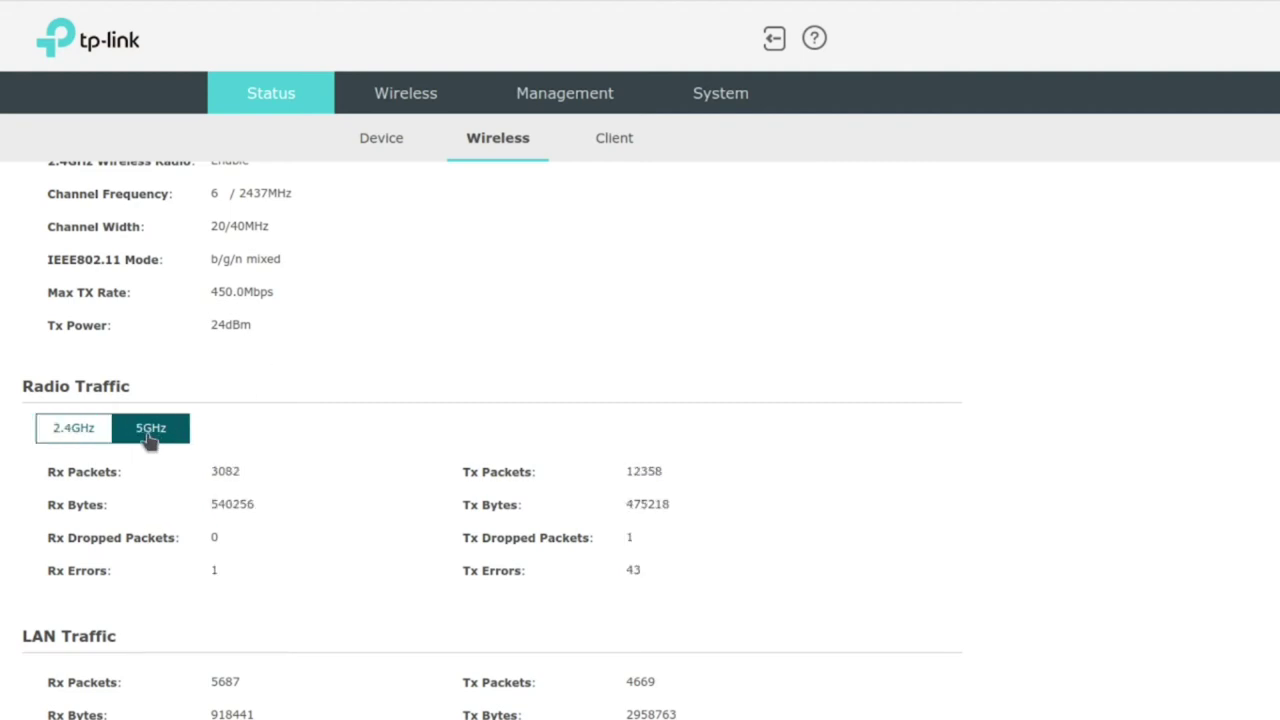
pyautogui.click(78, 438)
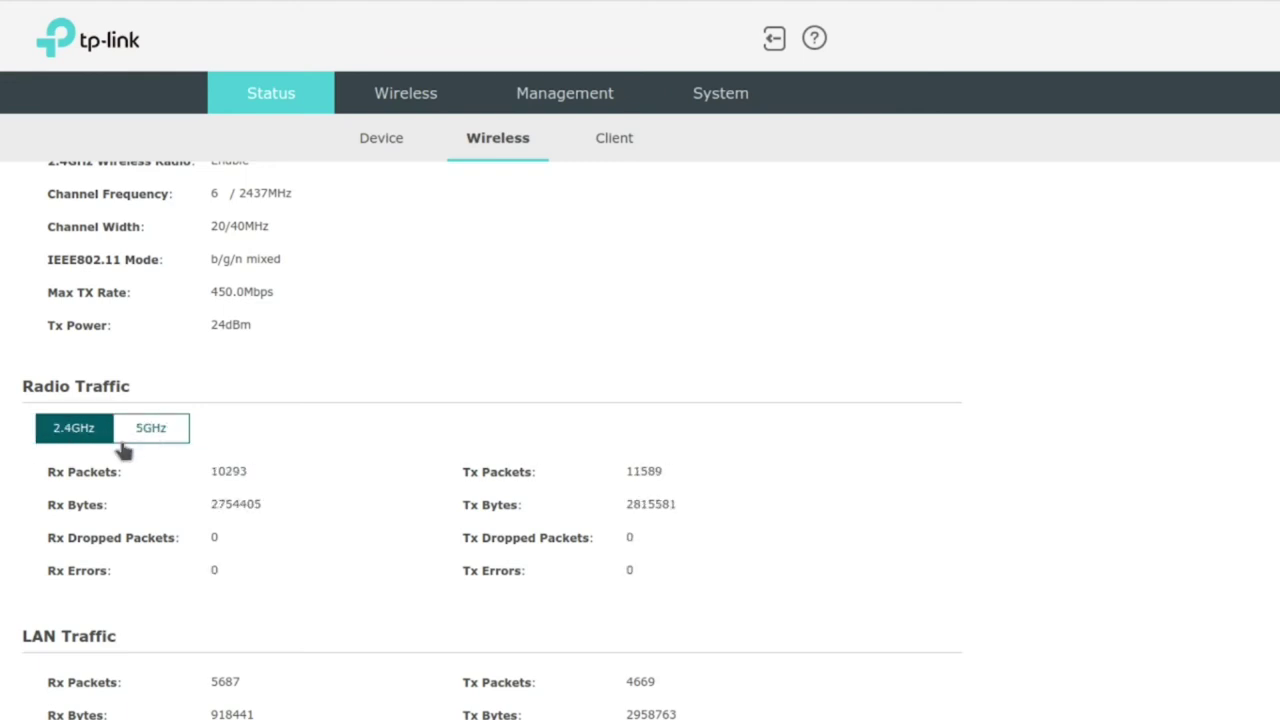
pyautogui.click(145, 437)
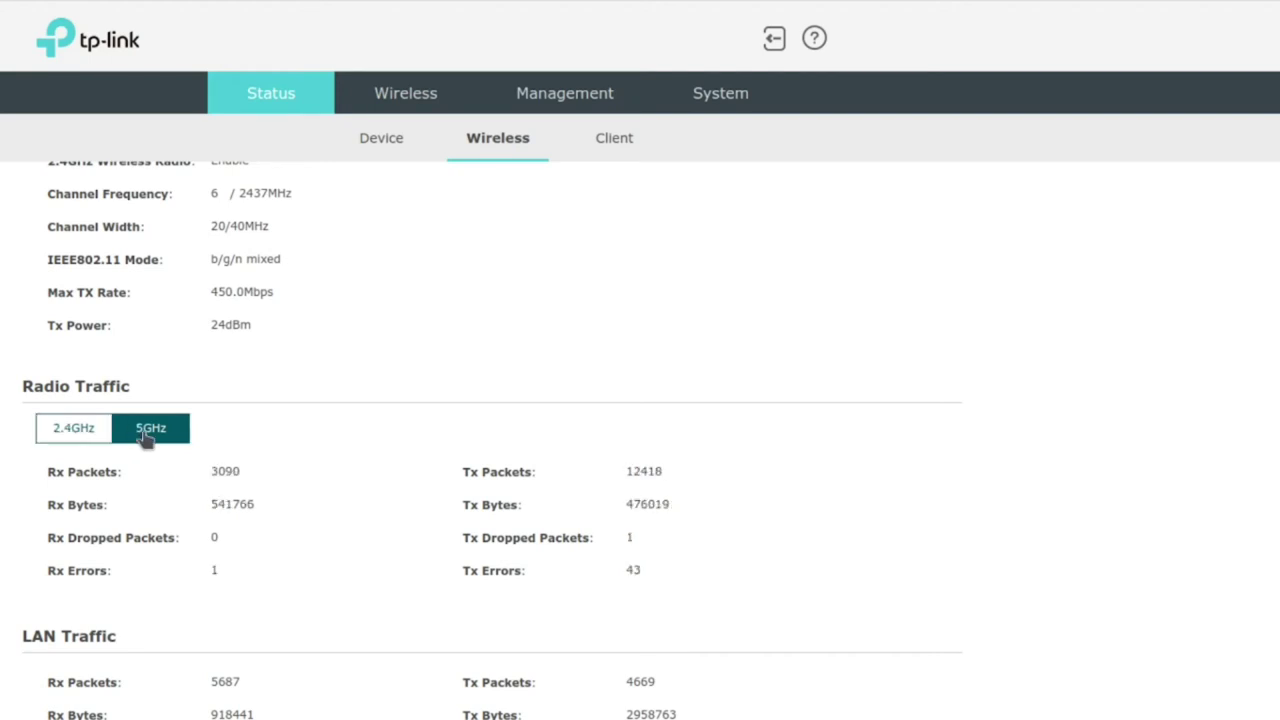
pyautogui.click(92, 430)
pyautogui.scroll(4, 196, 400)
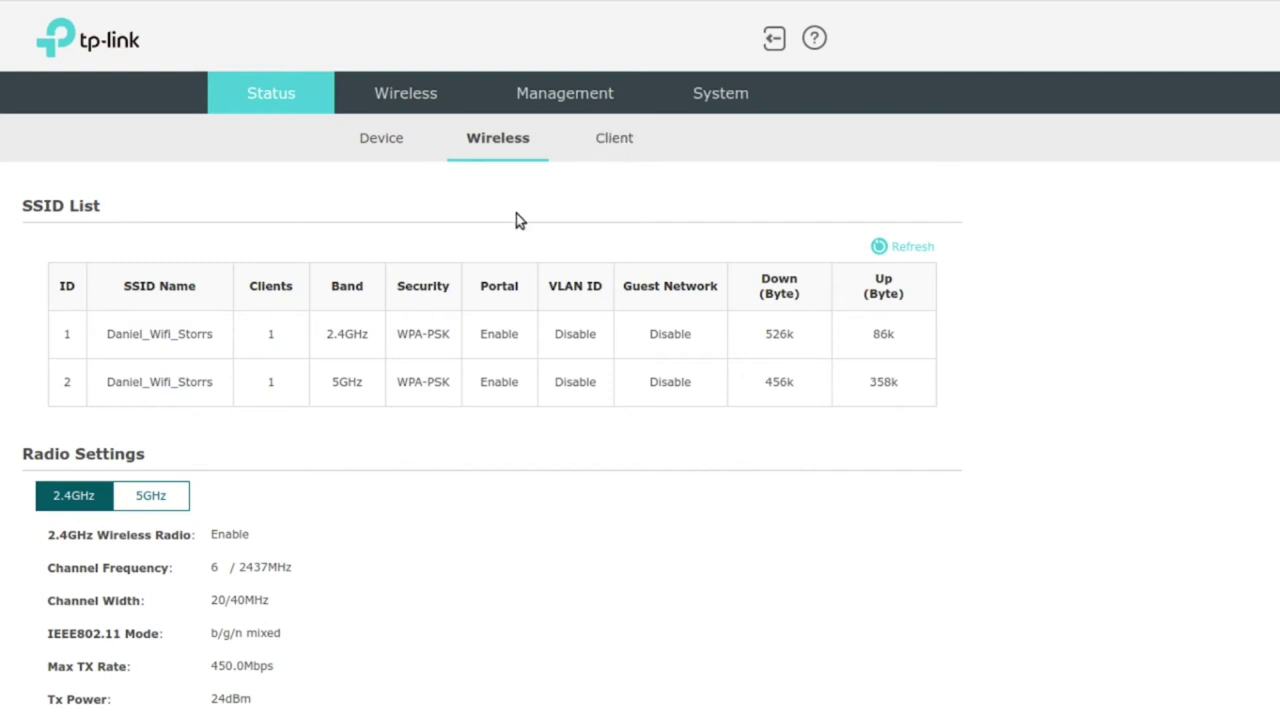
# Check the Band Steering configuration and return to the 2.4GHz wireless settings
pyautogui.click(427, 112)
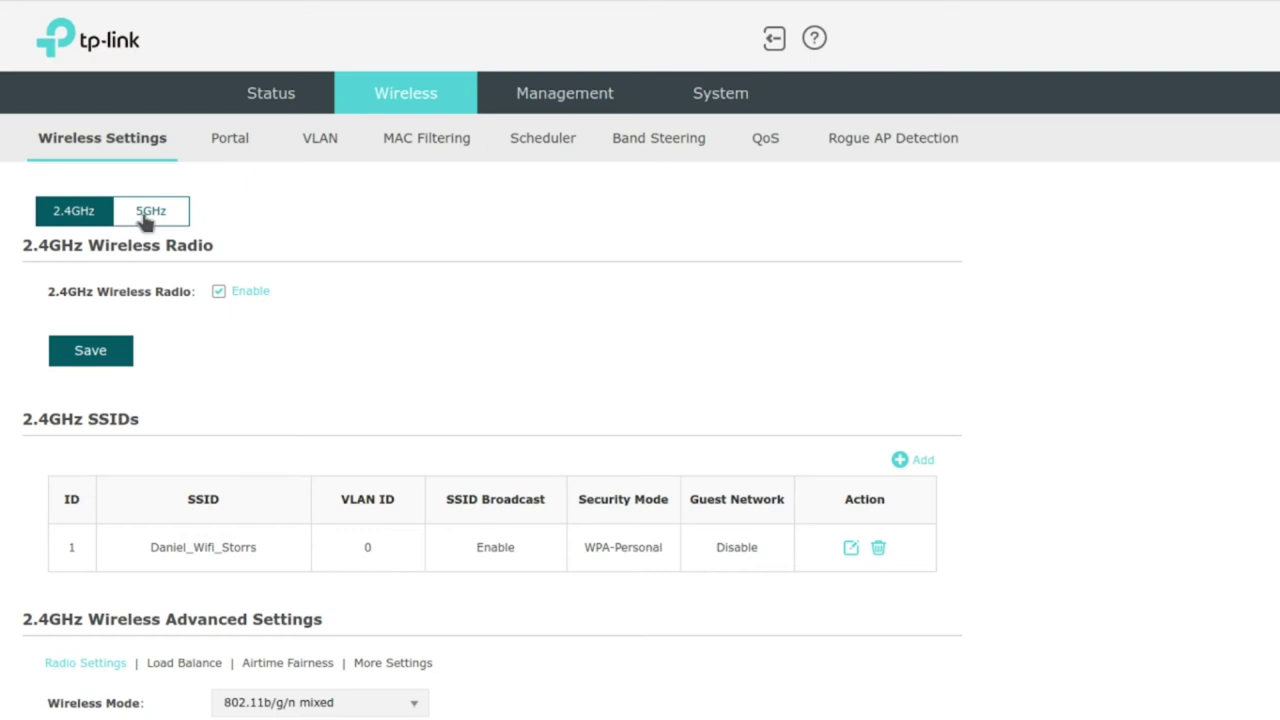
pyautogui.click(672, 148)
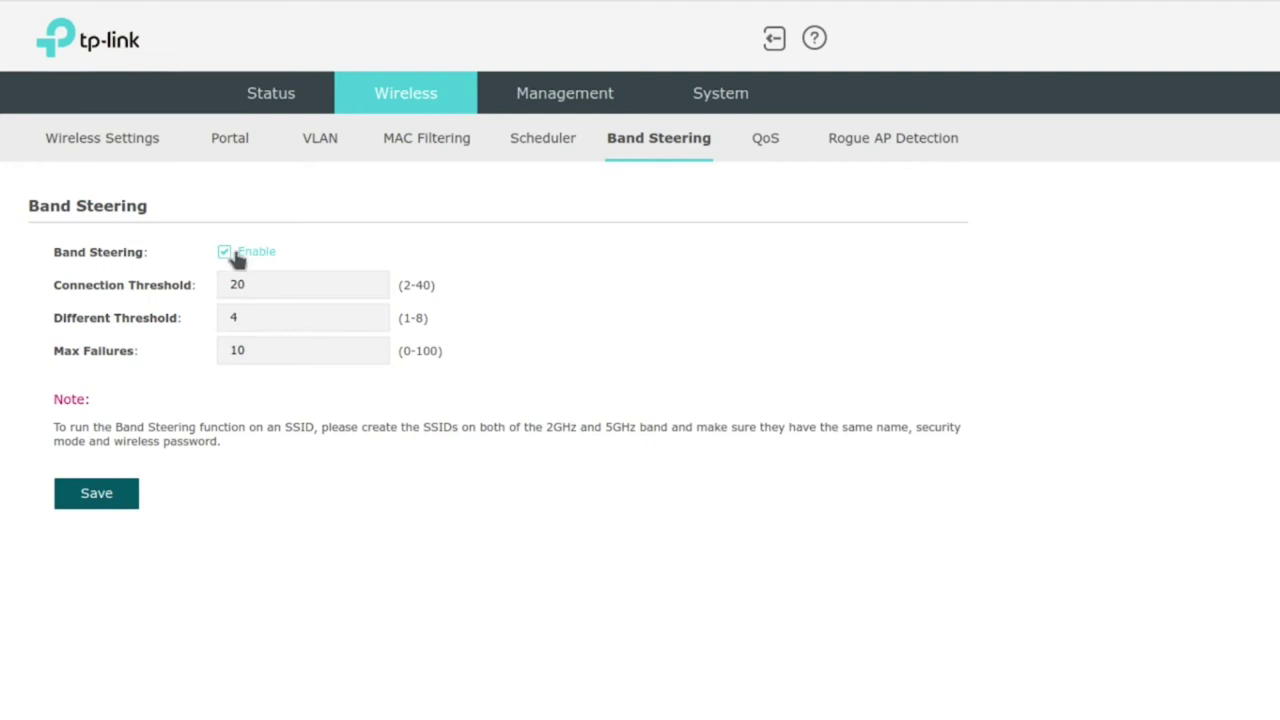
pyautogui.click(92, 137)
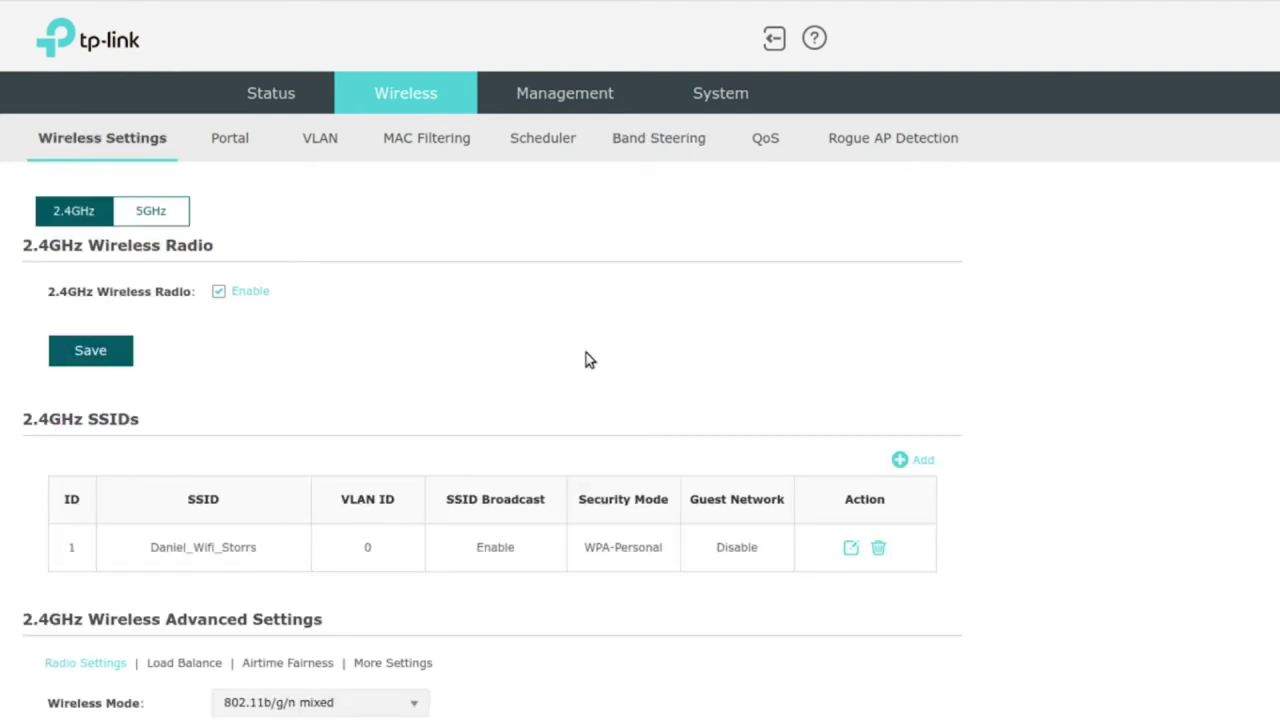
# Inspect the available wireless mode, channel width and channel options for the 2.4GHz radio without changing them
pyautogui.scroll(-1, 624, 359)
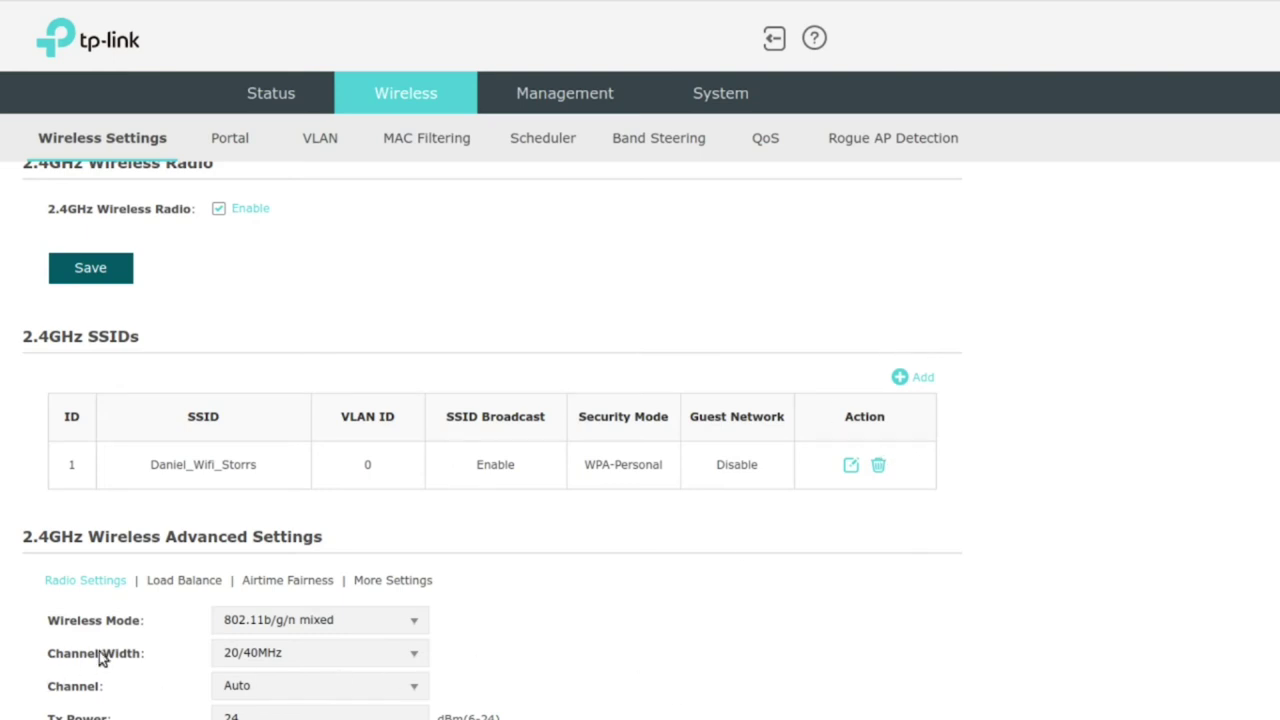
pyautogui.click(268, 620)
pyautogui.click(651, 656)
pyautogui.click(360, 644)
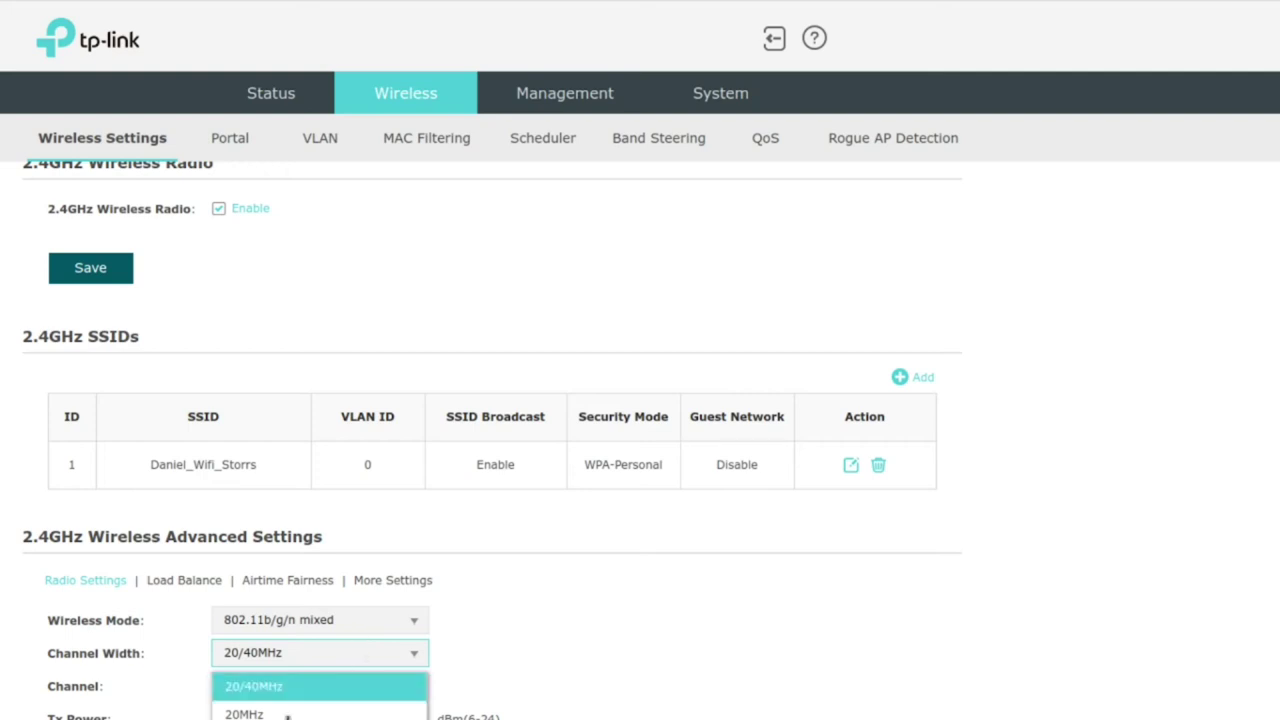
pyautogui.click(644, 711)
pyautogui.click(306, 687)
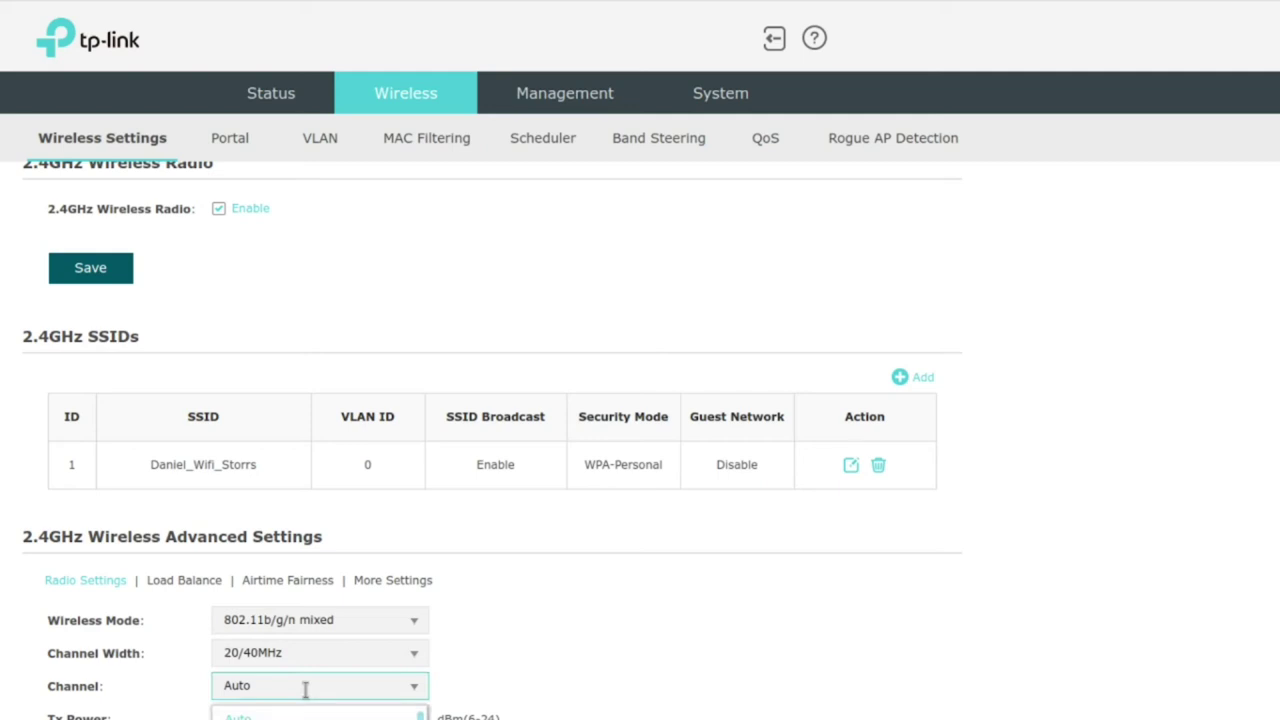
pyautogui.click(573, 694)
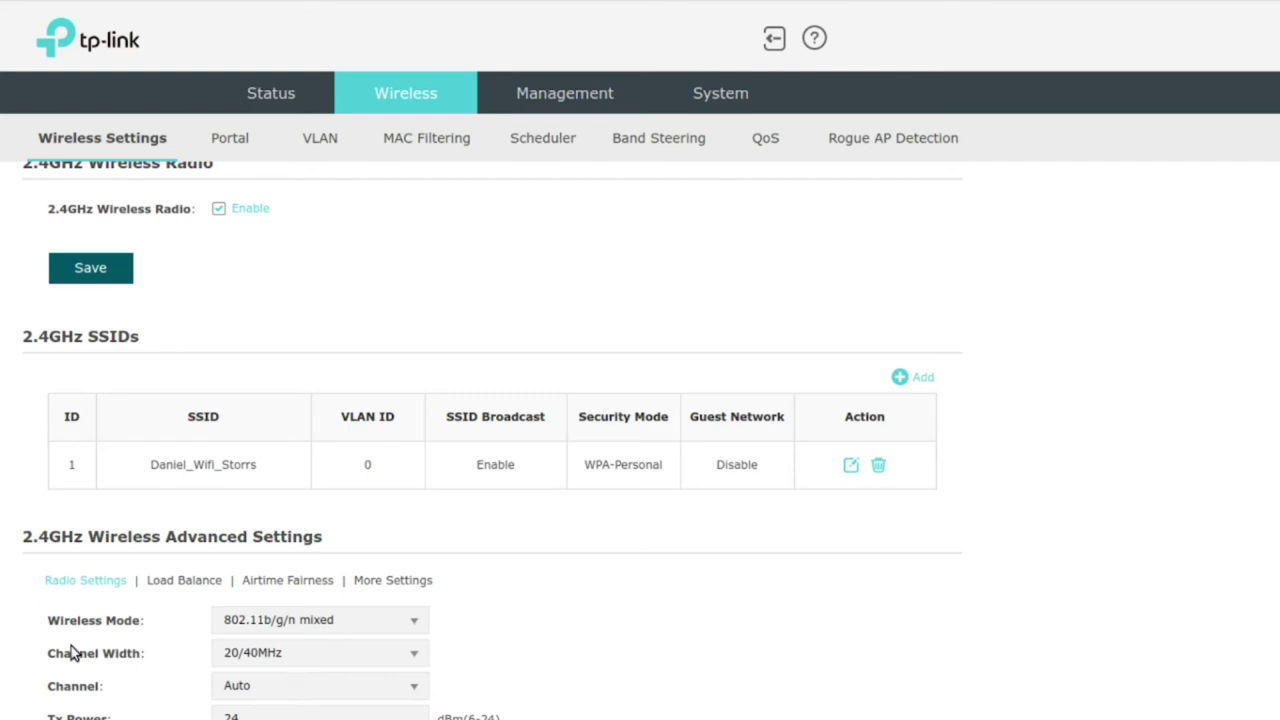
# Enable load balance in the 2.4GHz advanced settings and switch it back off
pyautogui.click(191, 583)
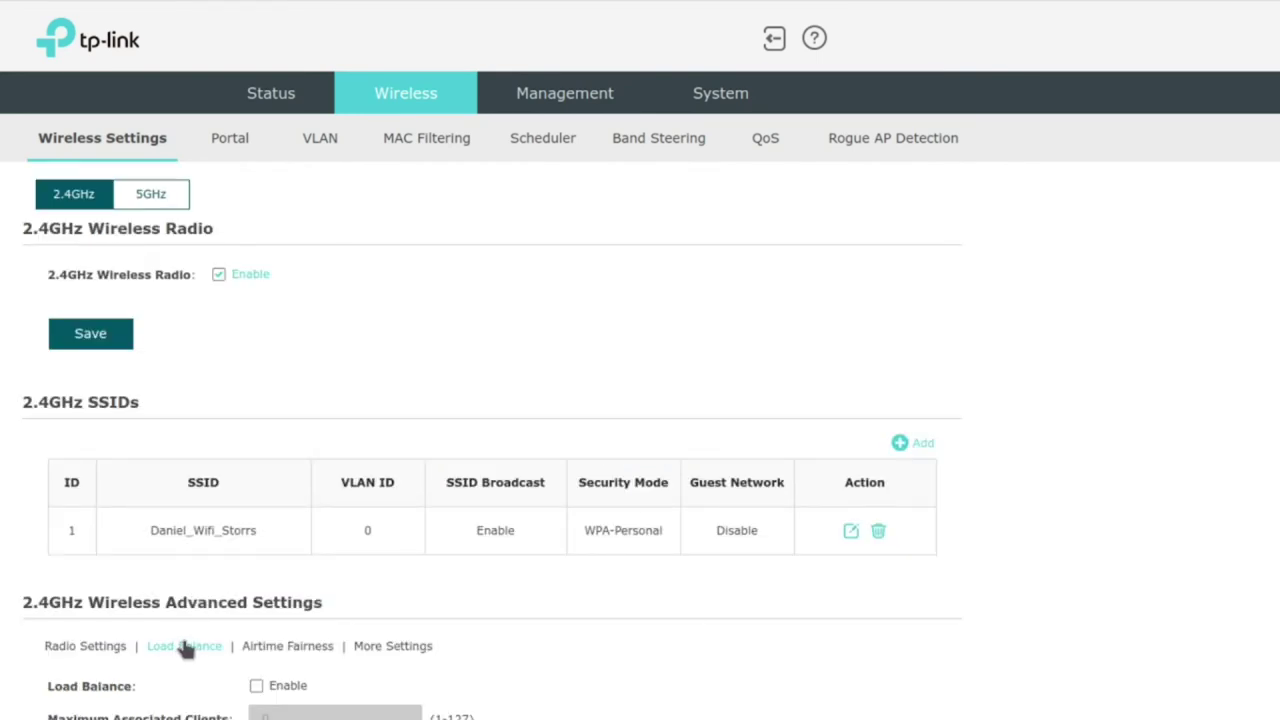
pyautogui.click(258, 688)
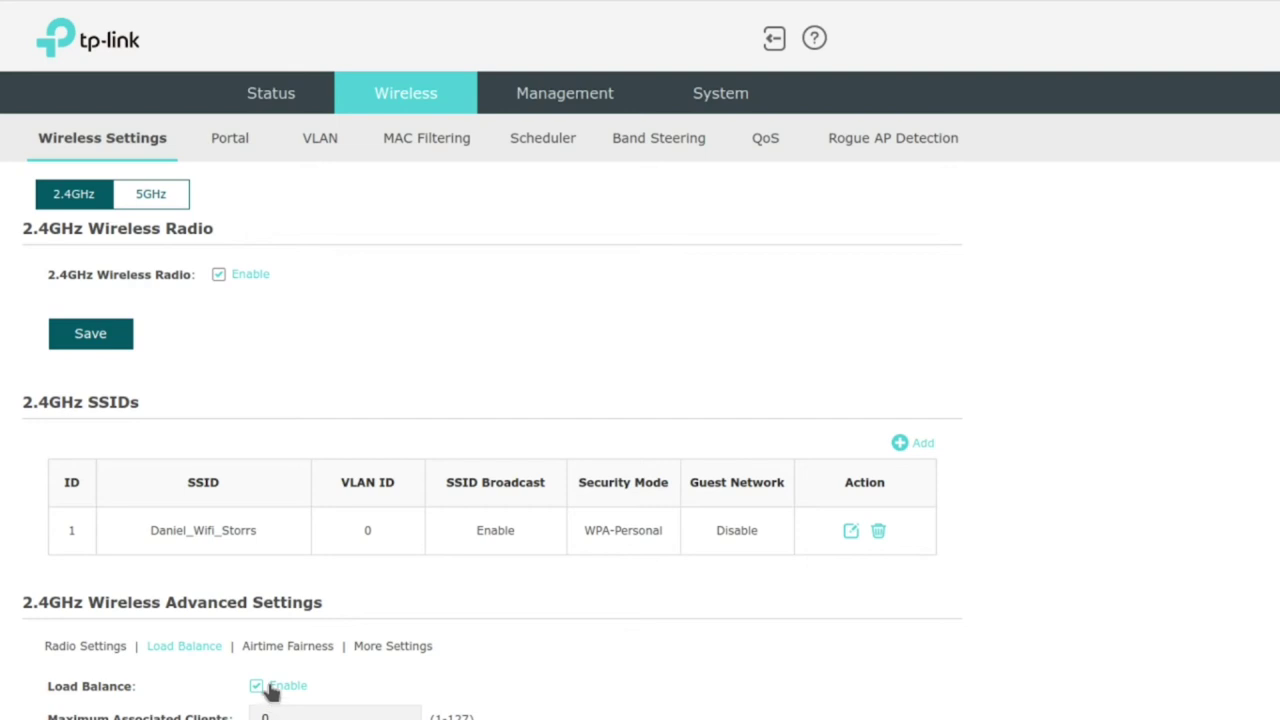
pyautogui.click(268, 688)
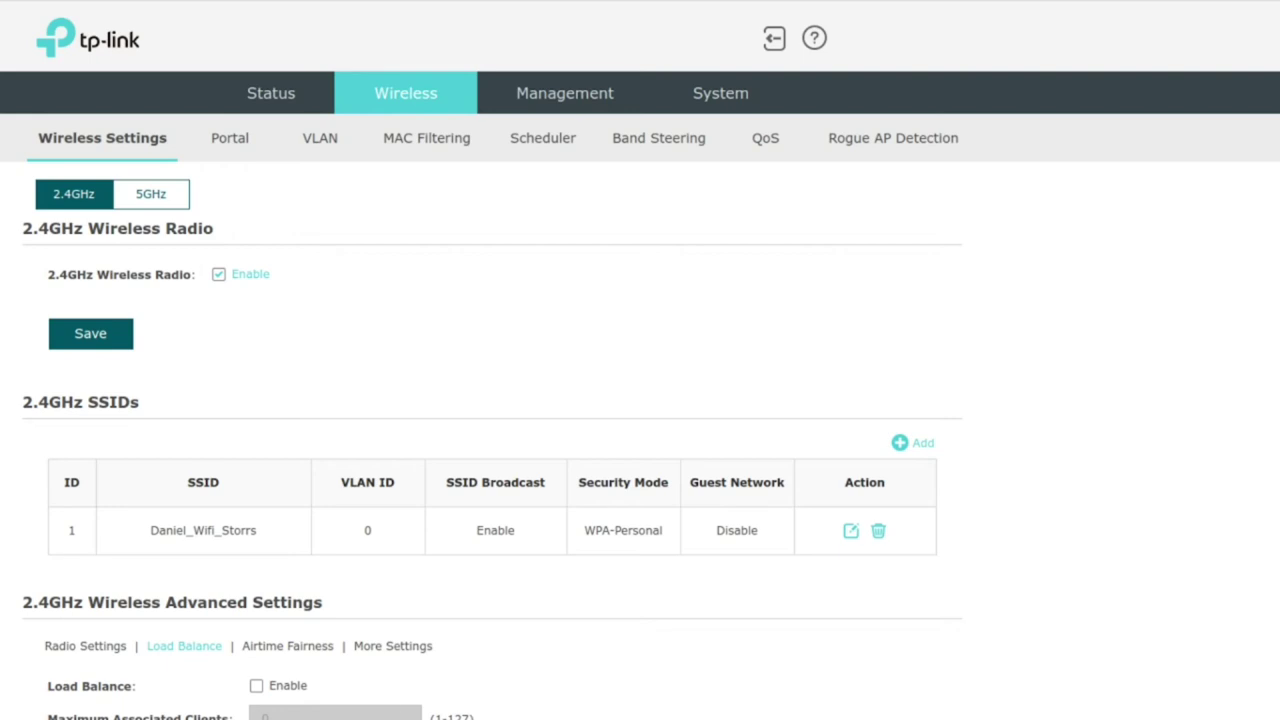
# Review the 2.4GHz Airtime Fairness option and the beacon, DTIM, RTS and fragmentation settings
pyautogui.click(276, 650)
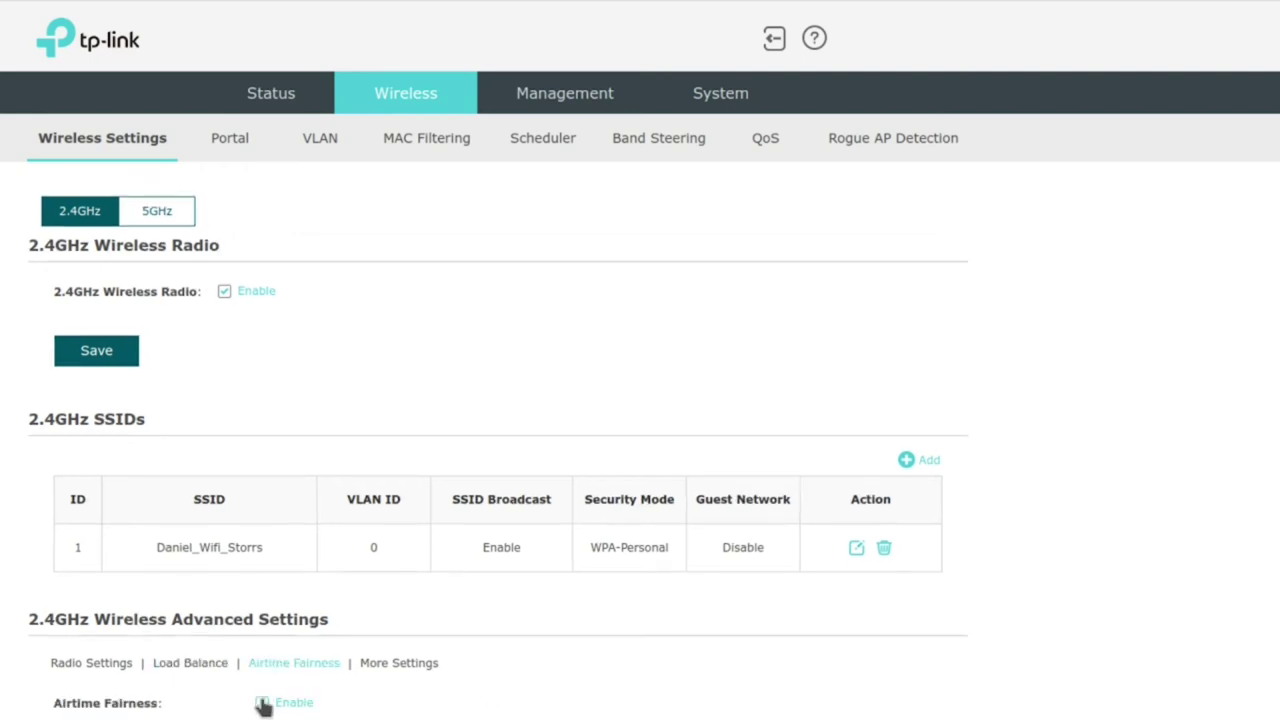
pyautogui.click(391, 672)
pyautogui.scroll(-3, 550, 672)
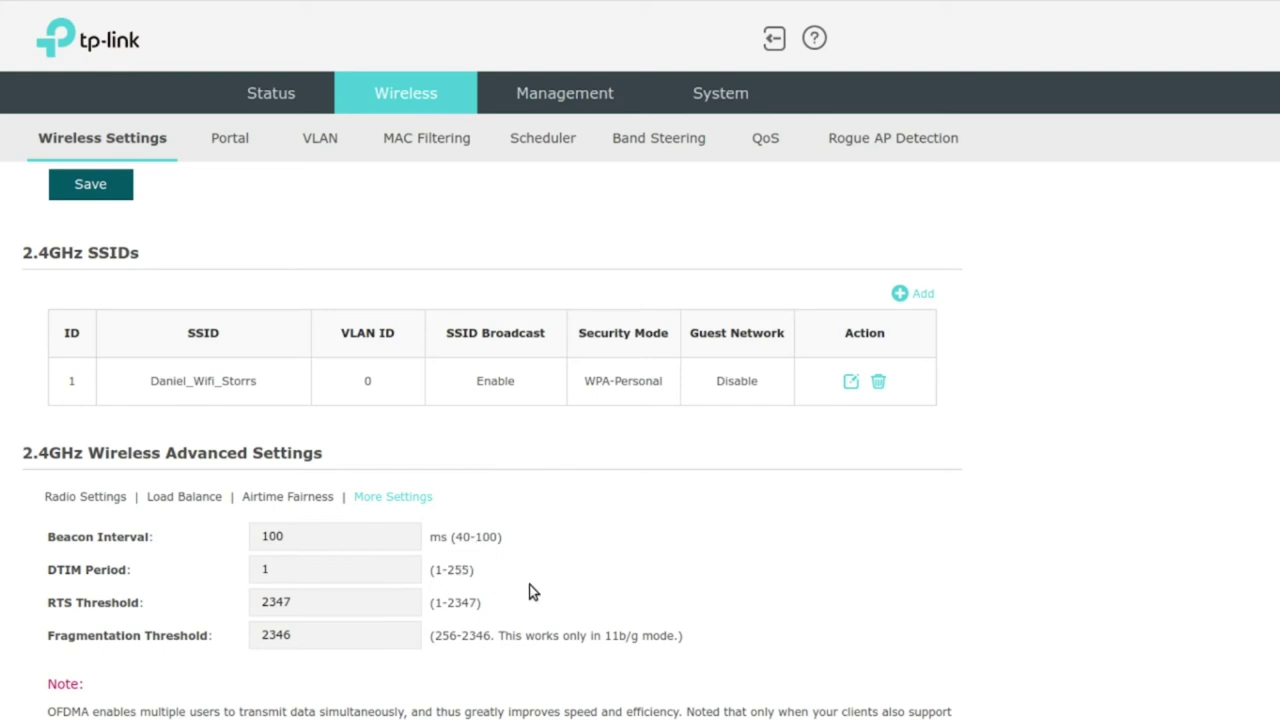
pyautogui.scroll(2, 530, 591)
# Open the portal configuration and try the Redirect option, leaving it disabled
pyautogui.click(250, 158)
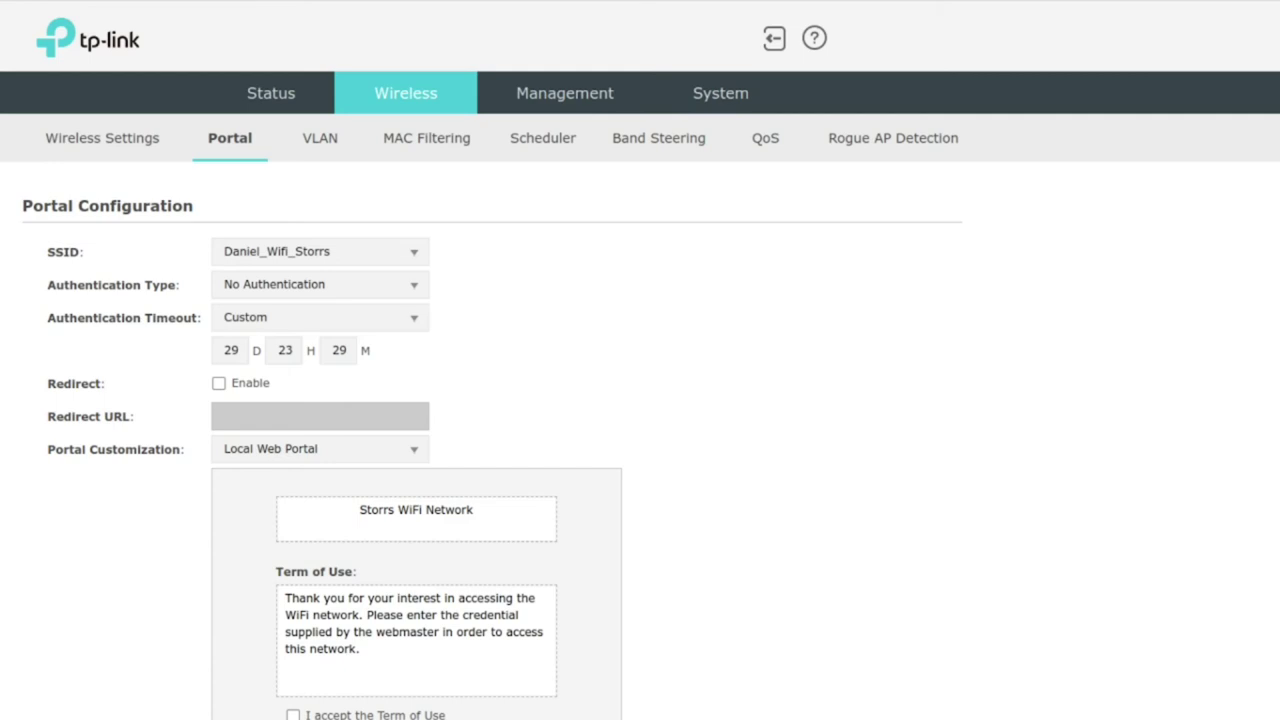
pyautogui.click(256, 392)
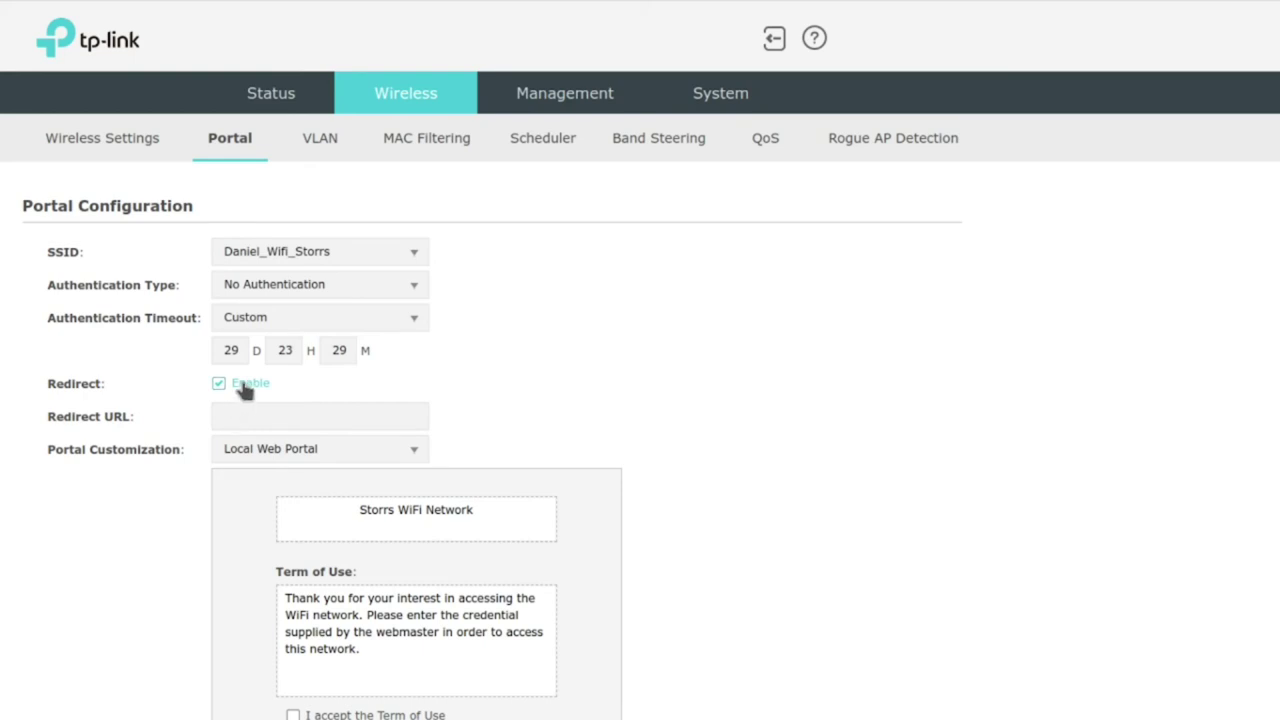
pyautogui.click(244, 389)
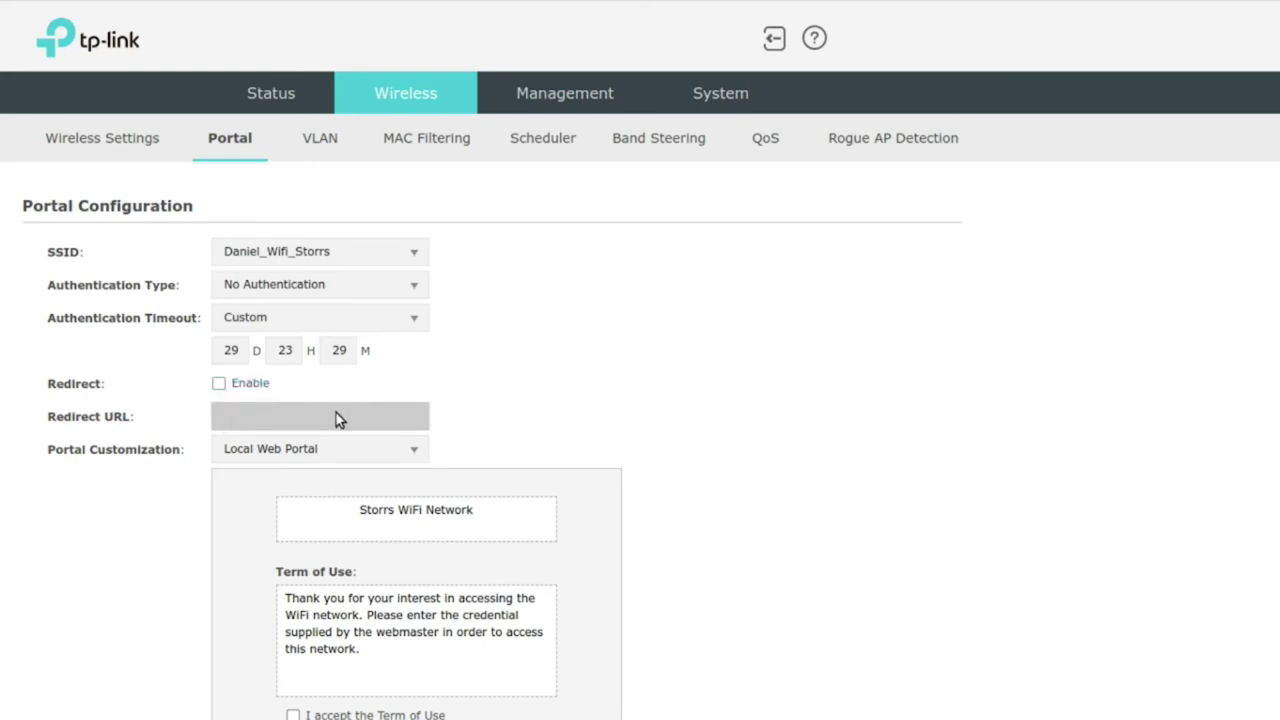
# Review the portal customization options and the Term of Use text of the Local Web Portal without changing them
pyautogui.click(331, 449)
pyautogui.click(657, 452)
pyautogui.scroll(-1, 443, 500)
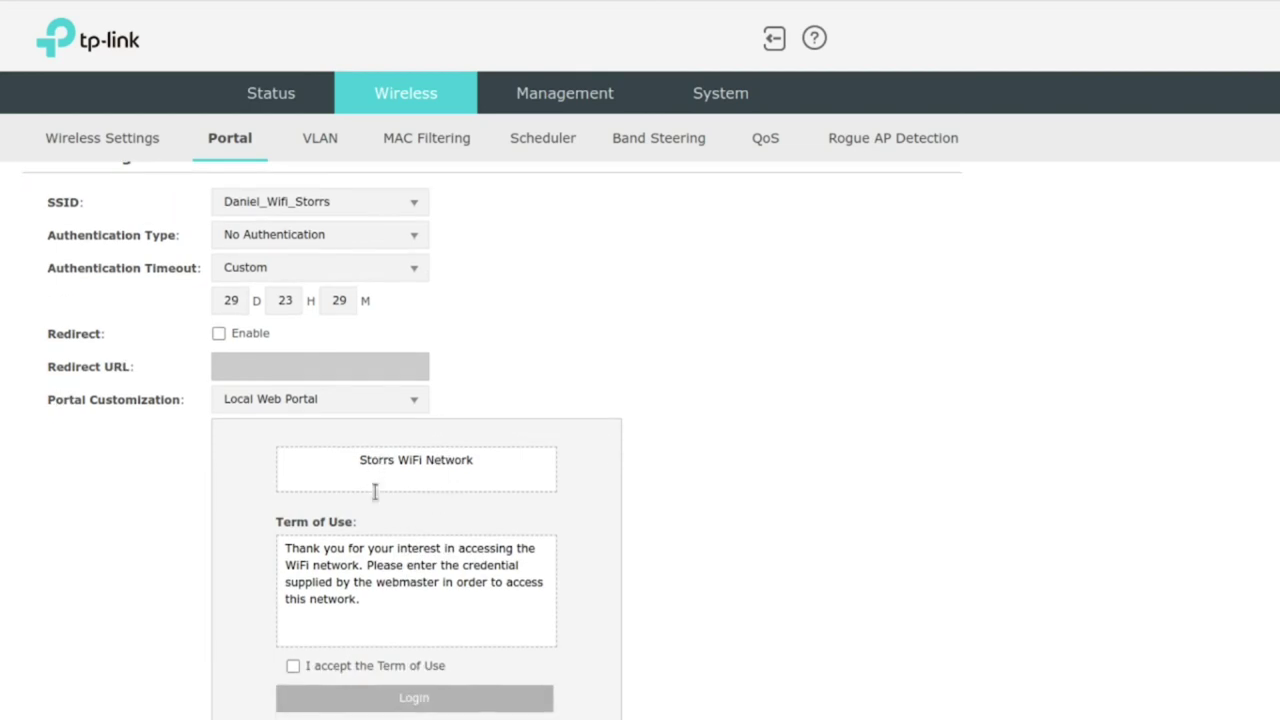
pyautogui.moveTo(363, 600); pyautogui.dragTo(266, 542)
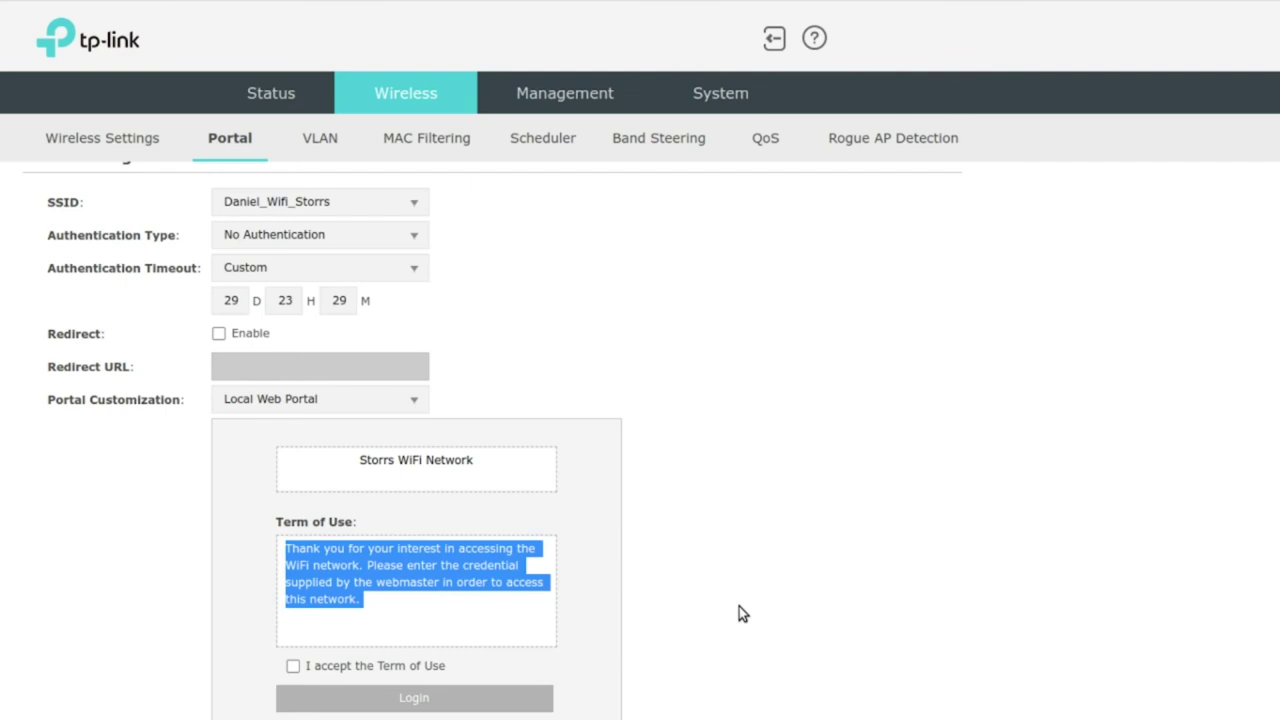
pyautogui.scroll(1, 614, 426)
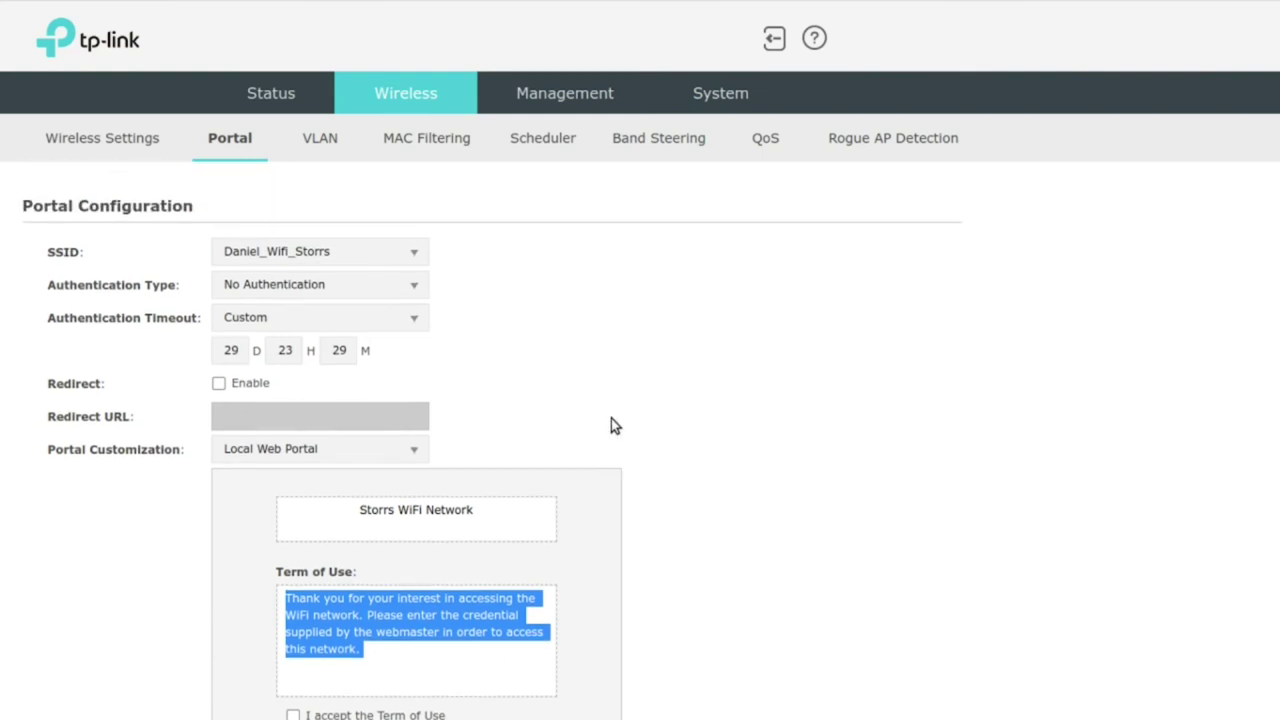
pyautogui.scroll(-1, 455, 432)
pyautogui.scroll(1, 450, 436)
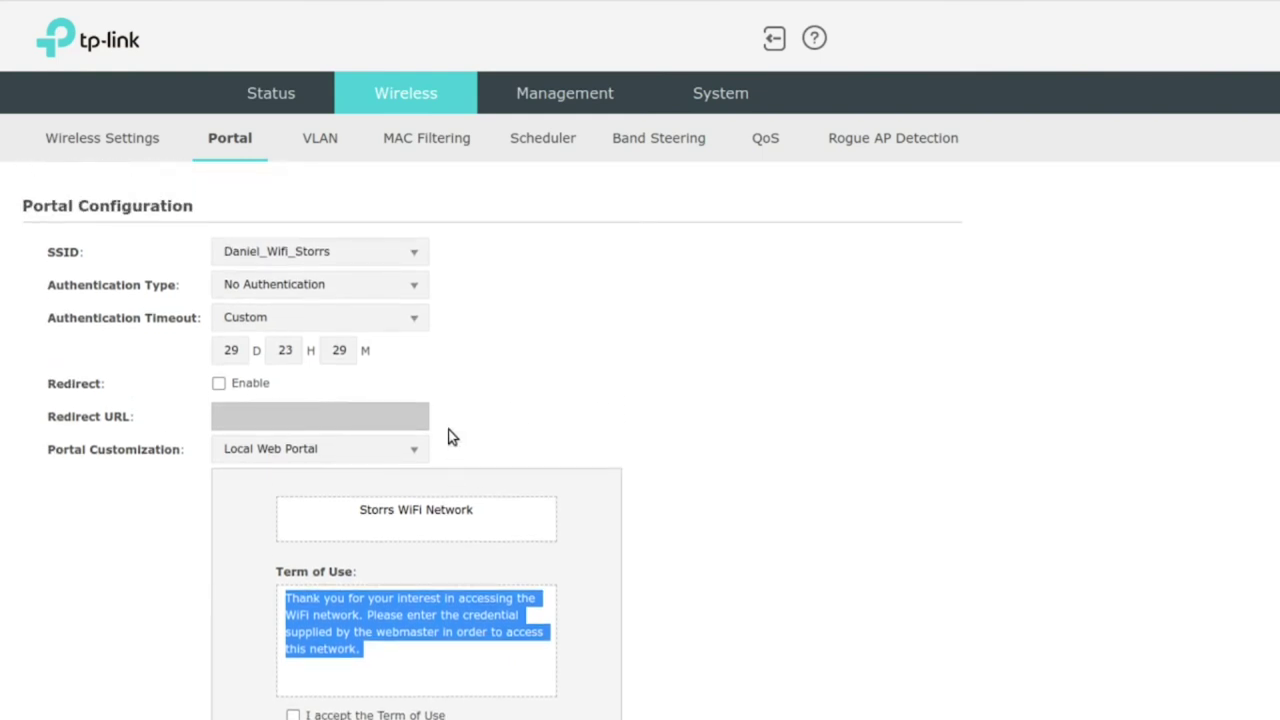
pyautogui.click(728, 477)
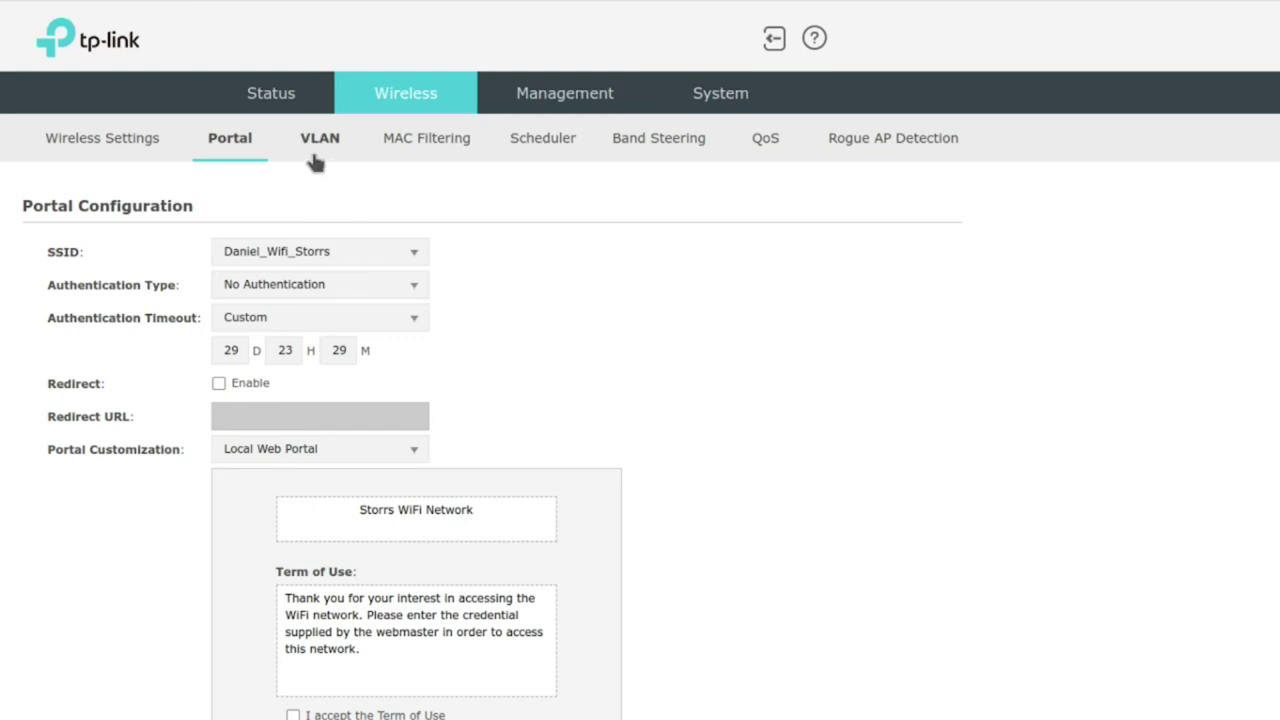
# Enable the wireless scheduler and inspect its association mode options, keeping Associated with SSID
pyautogui.click(540, 148)
pyautogui.click(272, 252)
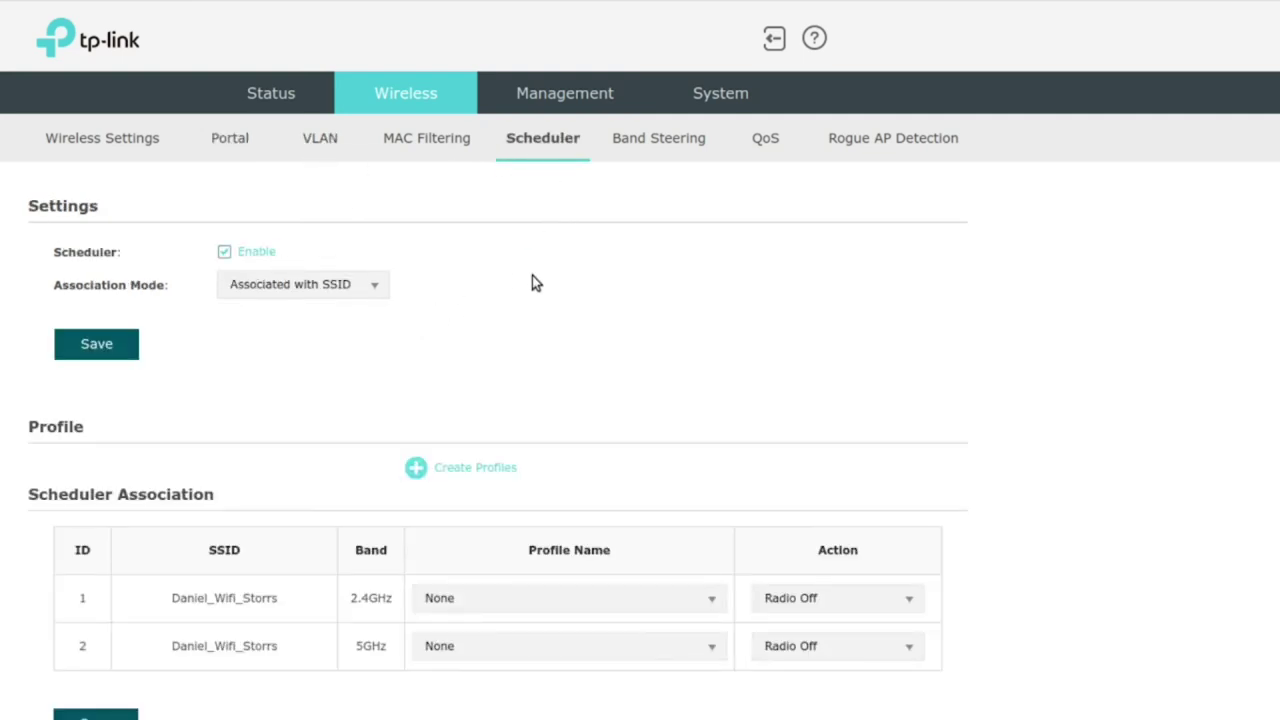
pyautogui.click(386, 289)
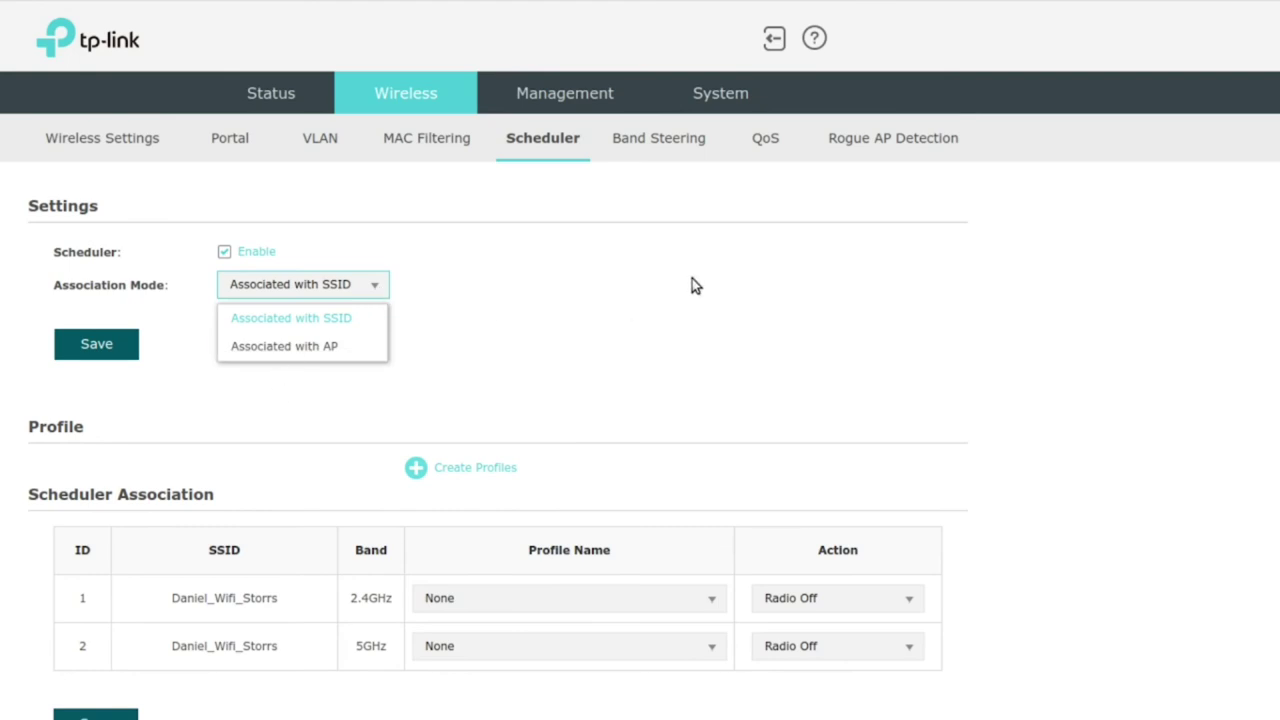
pyautogui.click(557, 326)
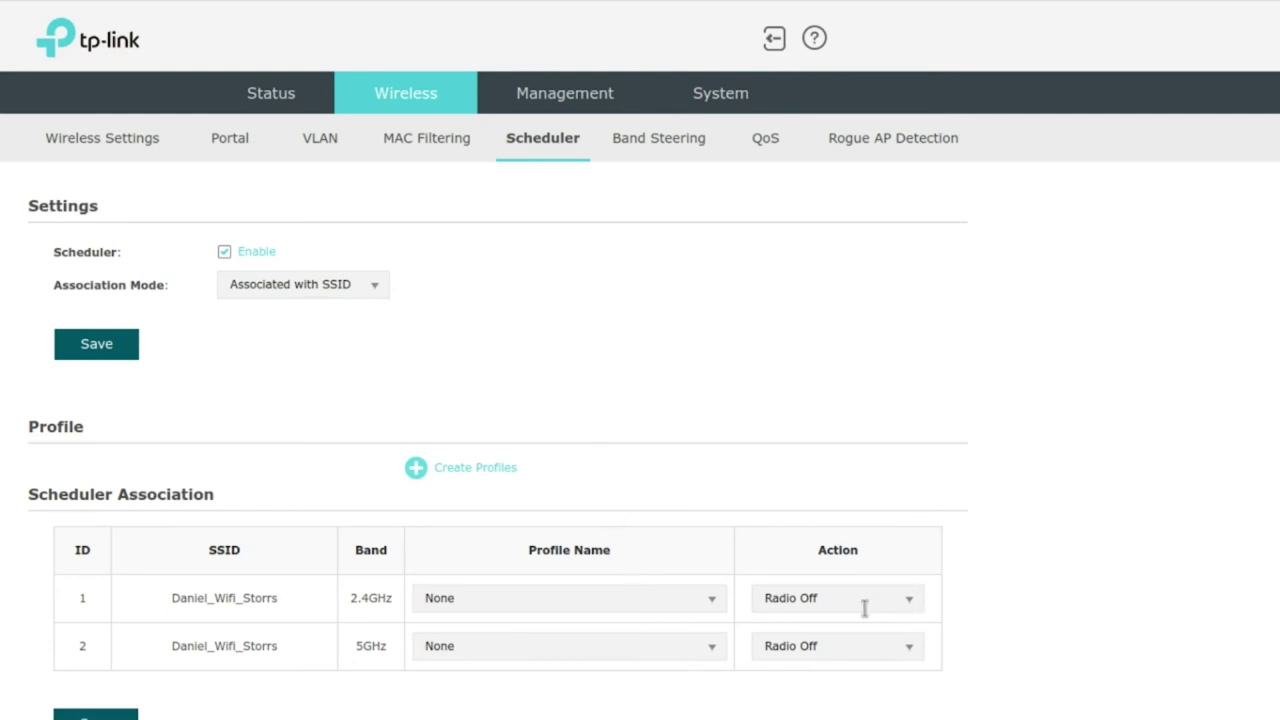
# Inspect the action options for the 2.4GHz entry in the scheduler association table, keeping Radio Off
pyautogui.click(836, 600)
pyautogui.click(836, 600)
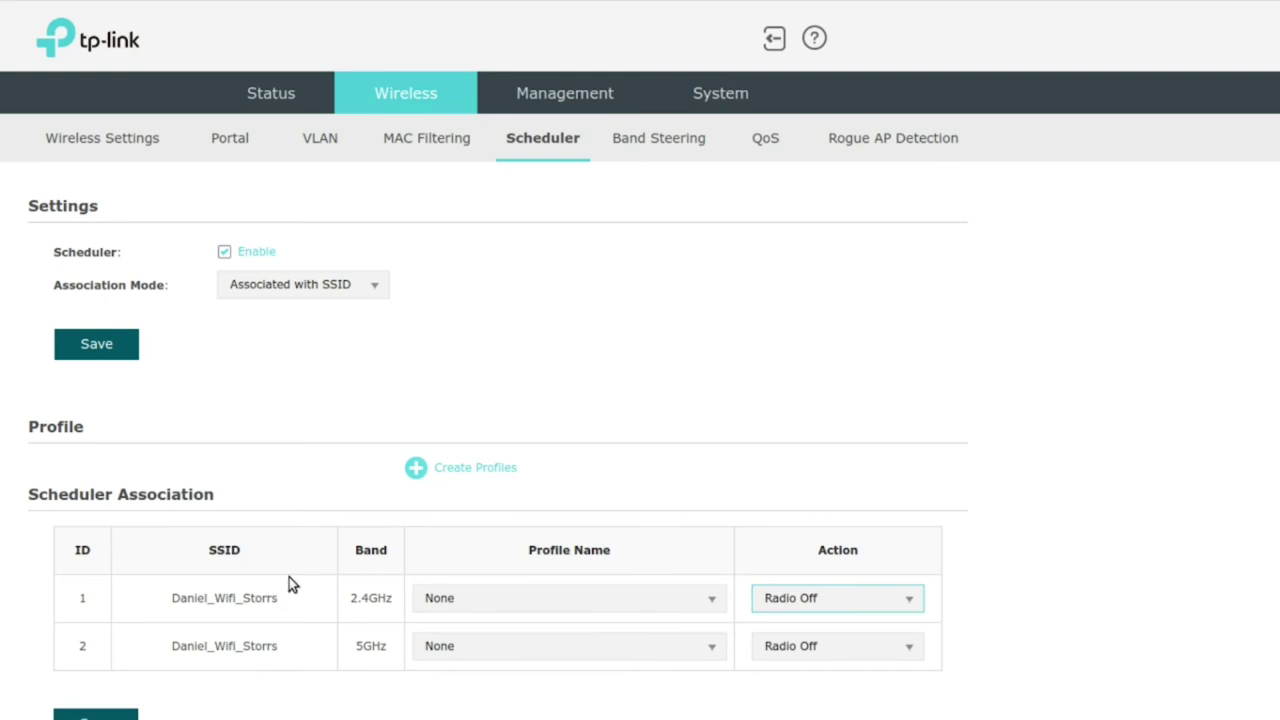
pyautogui.click(355, 598)
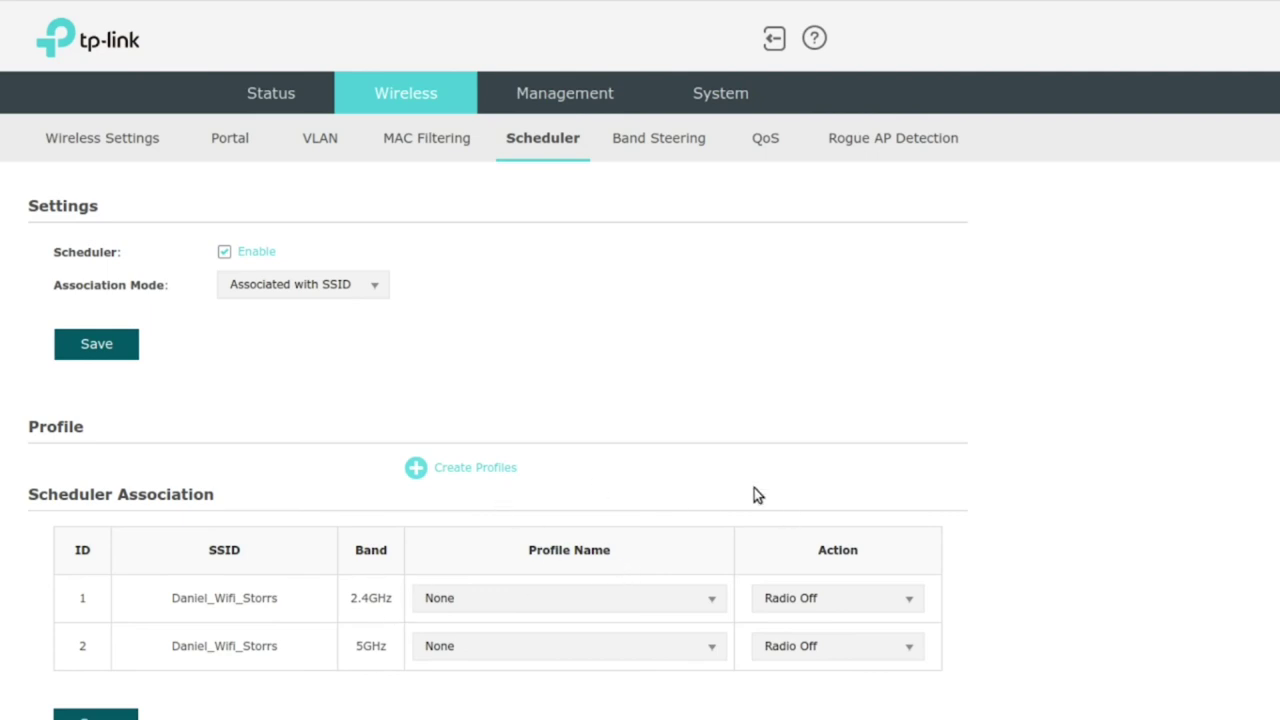
# Review the wireless Band Steering, QoS and Rogue AP Detection settings, including the detected and trusted AP lists
pyautogui.click(680, 145)
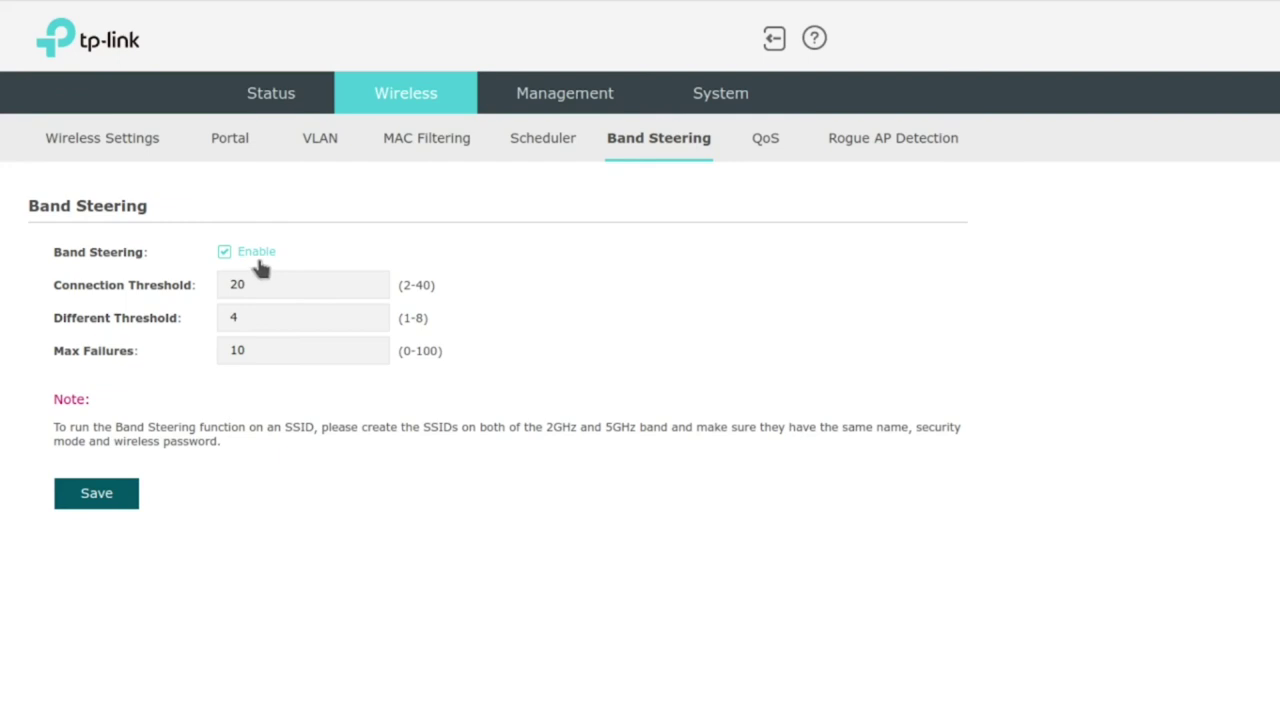
pyautogui.click(749, 160)
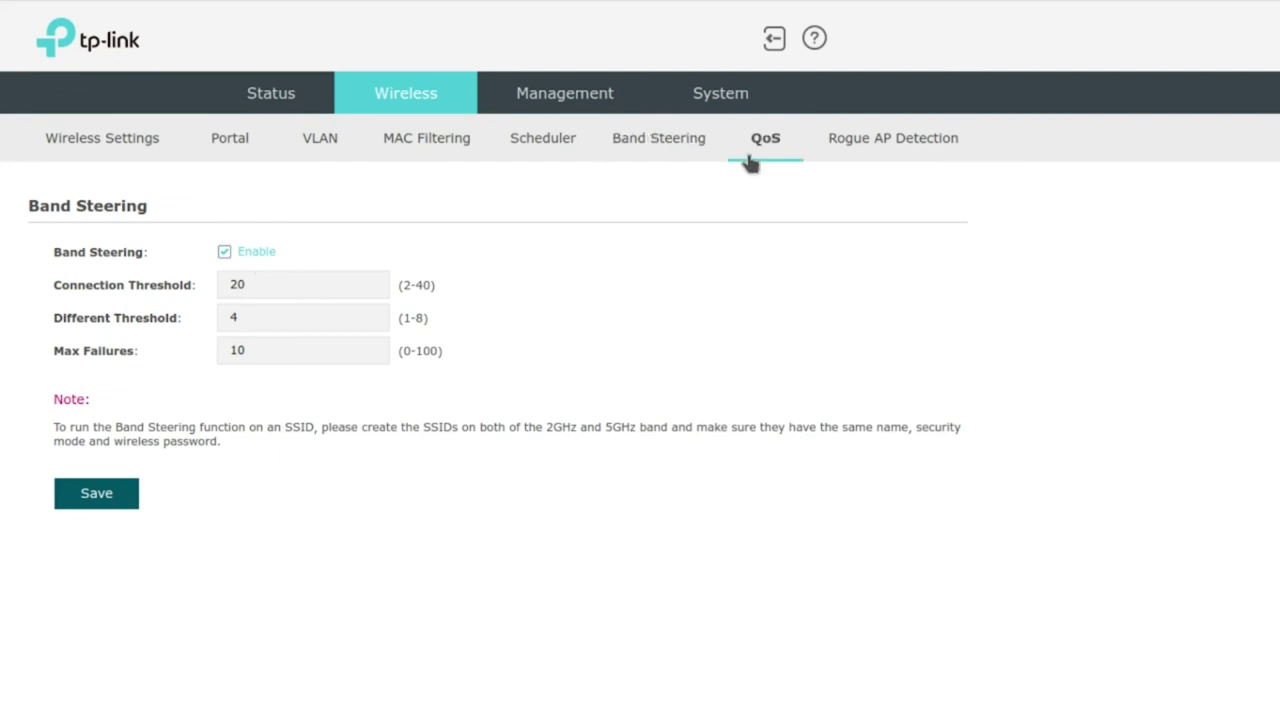
pyautogui.click(853, 153)
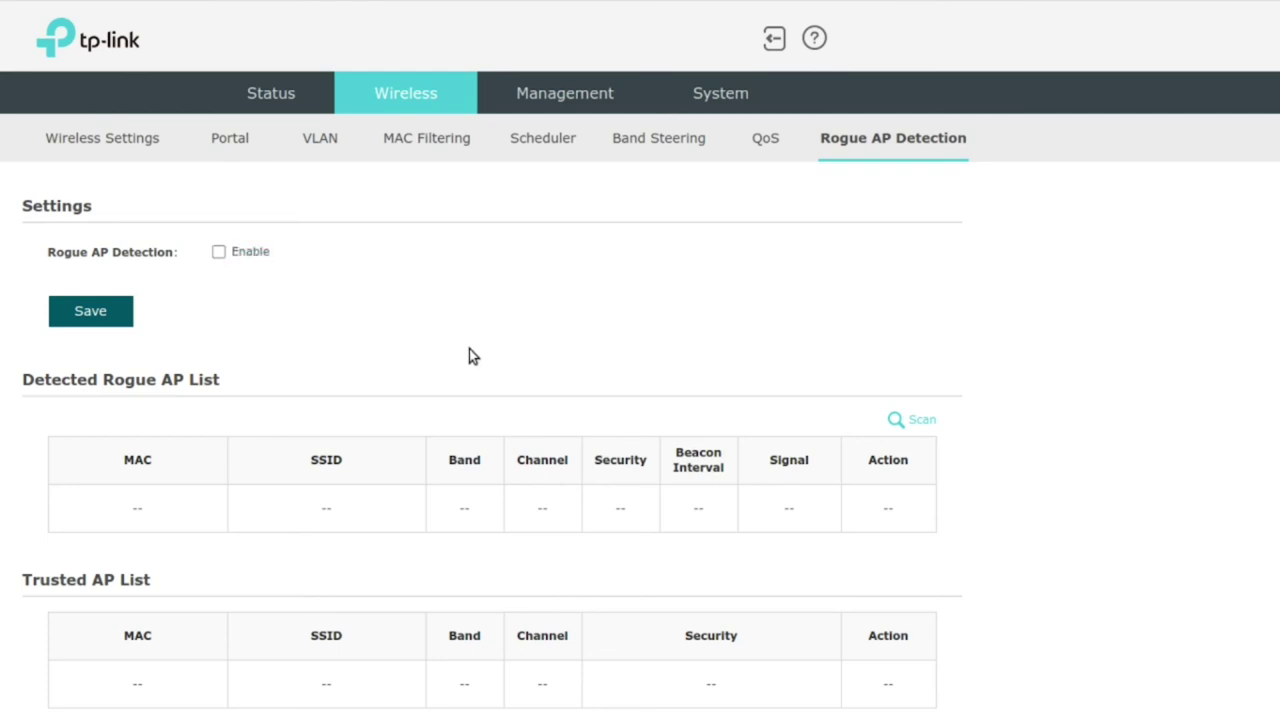
pyautogui.scroll(-1, 469, 352)
pyautogui.scroll(1, 469, 352)
# Open the LED control settings in the management section, enable the LED and switch it back off
pyautogui.click(598, 110)
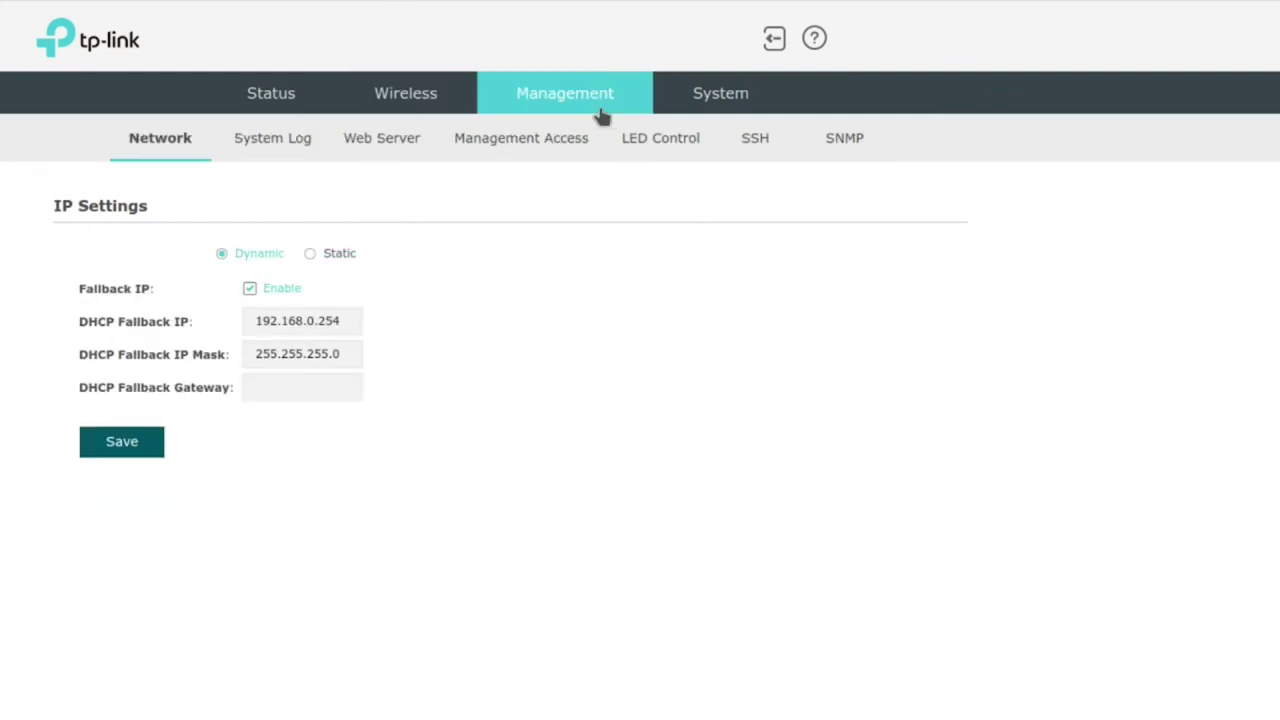
pyautogui.click(673, 150)
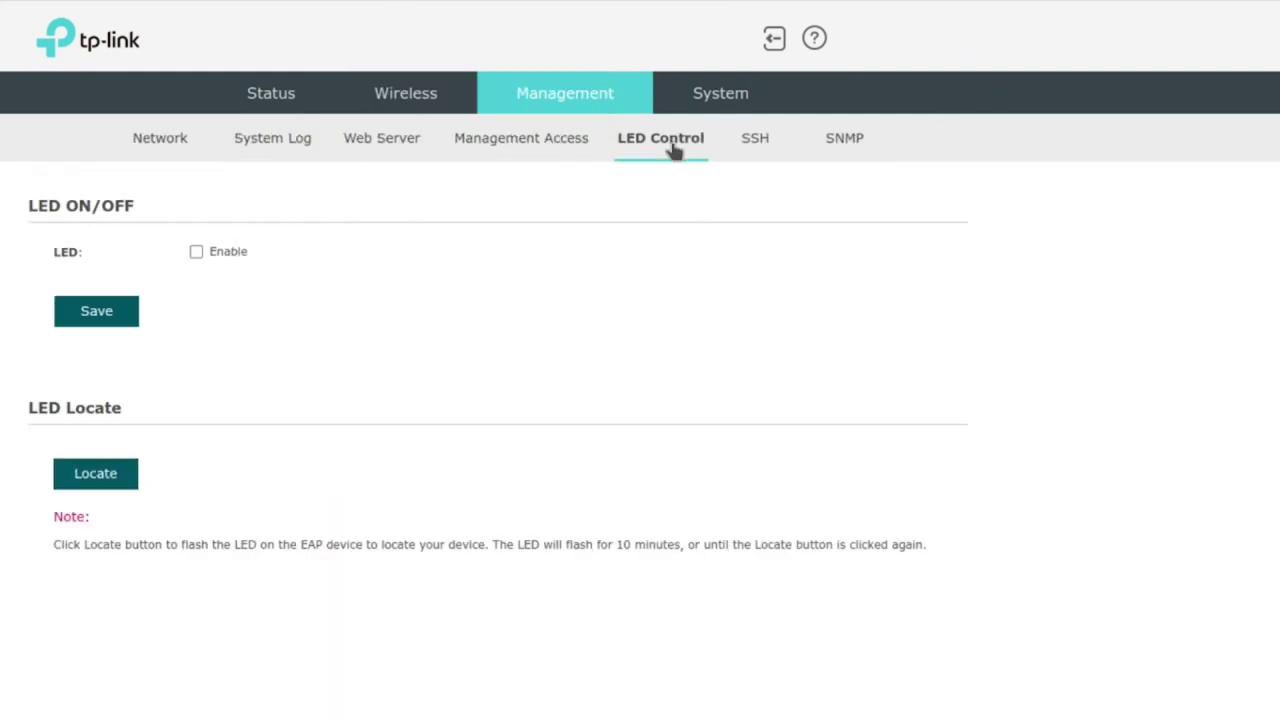
pyautogui.click(197, 254)
pyautogui.click(198, 255)
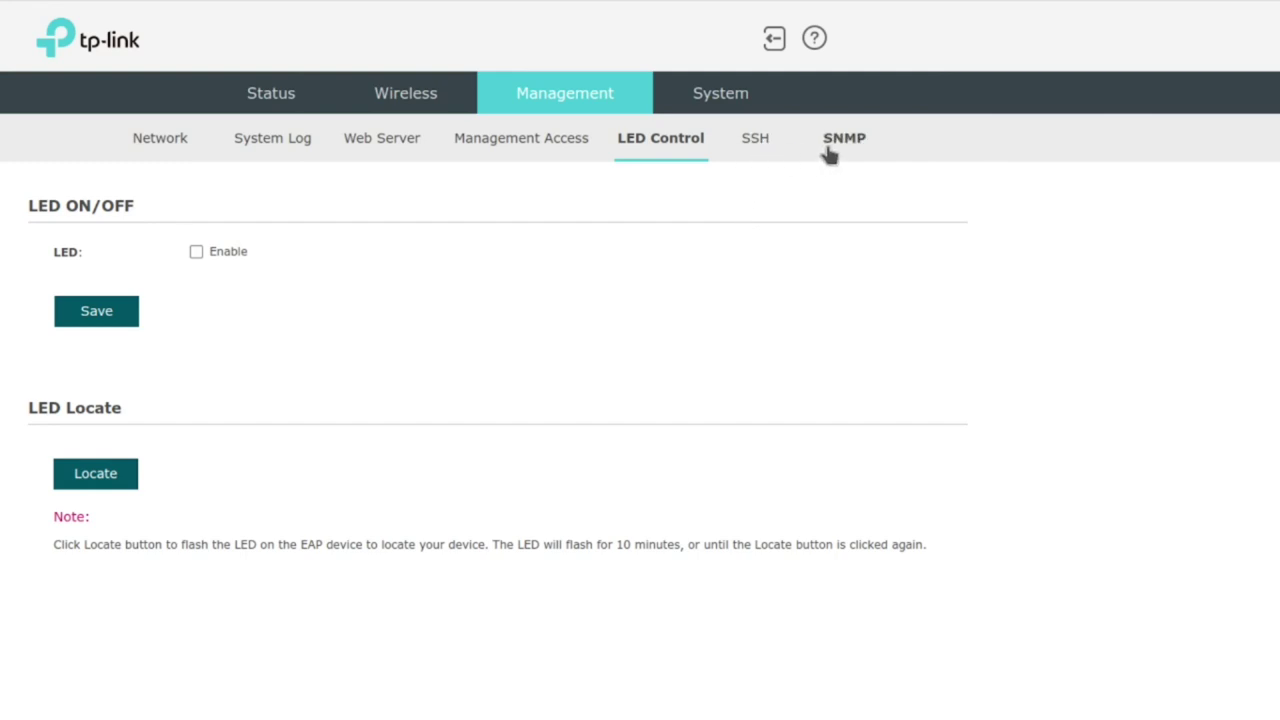
# Review the system section's user account, backup and restore, and firmware update pages
pyautogui.click(759, 104)
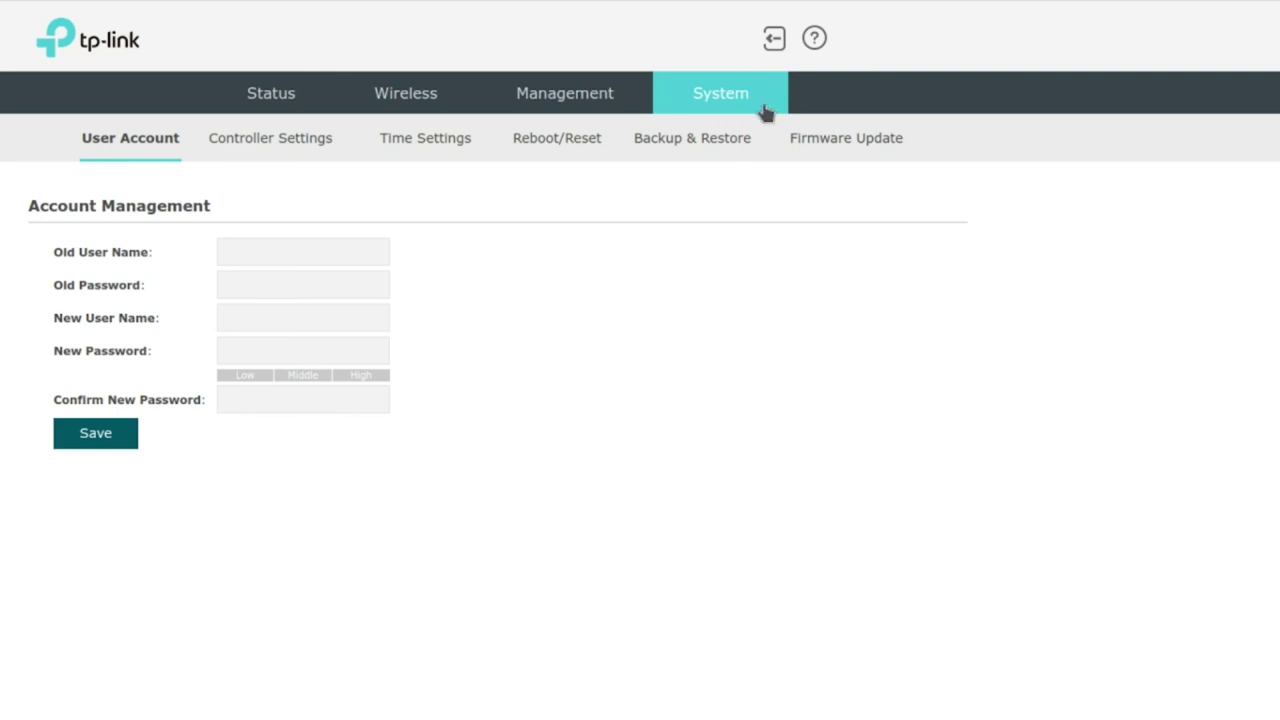
pyautogui.click(693, 151)
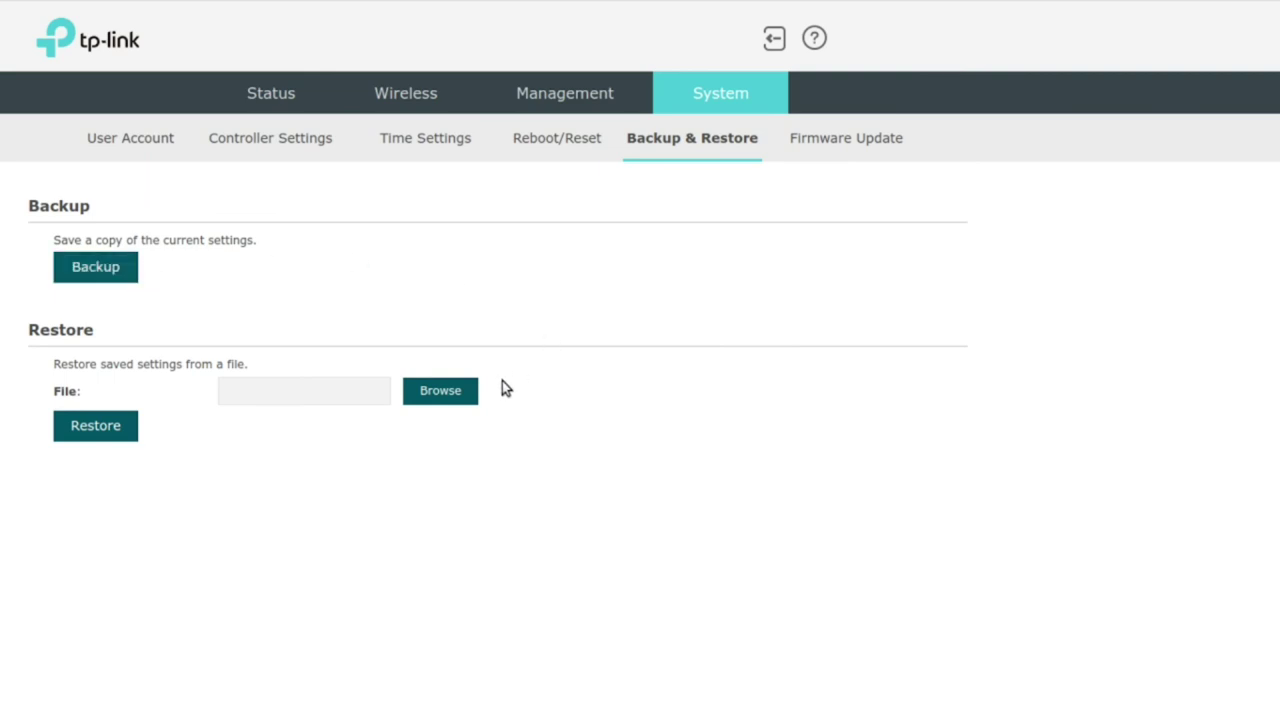
pyautogui.click(826, 142)
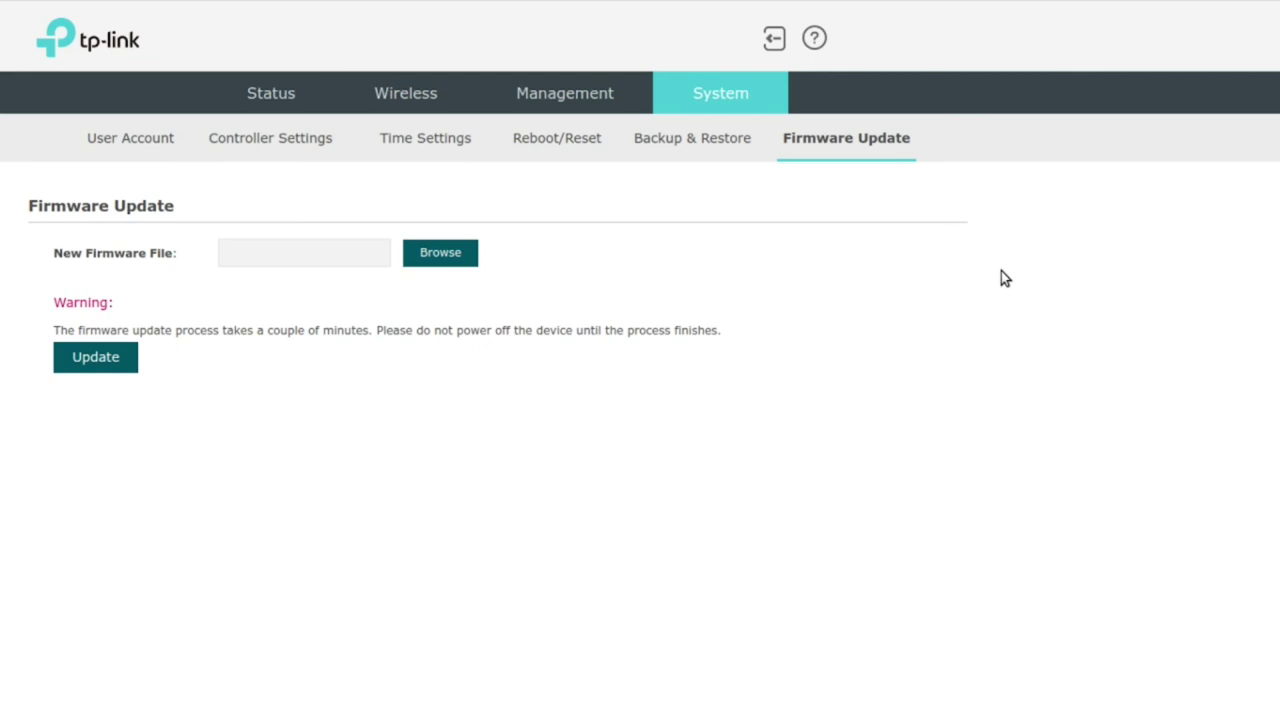